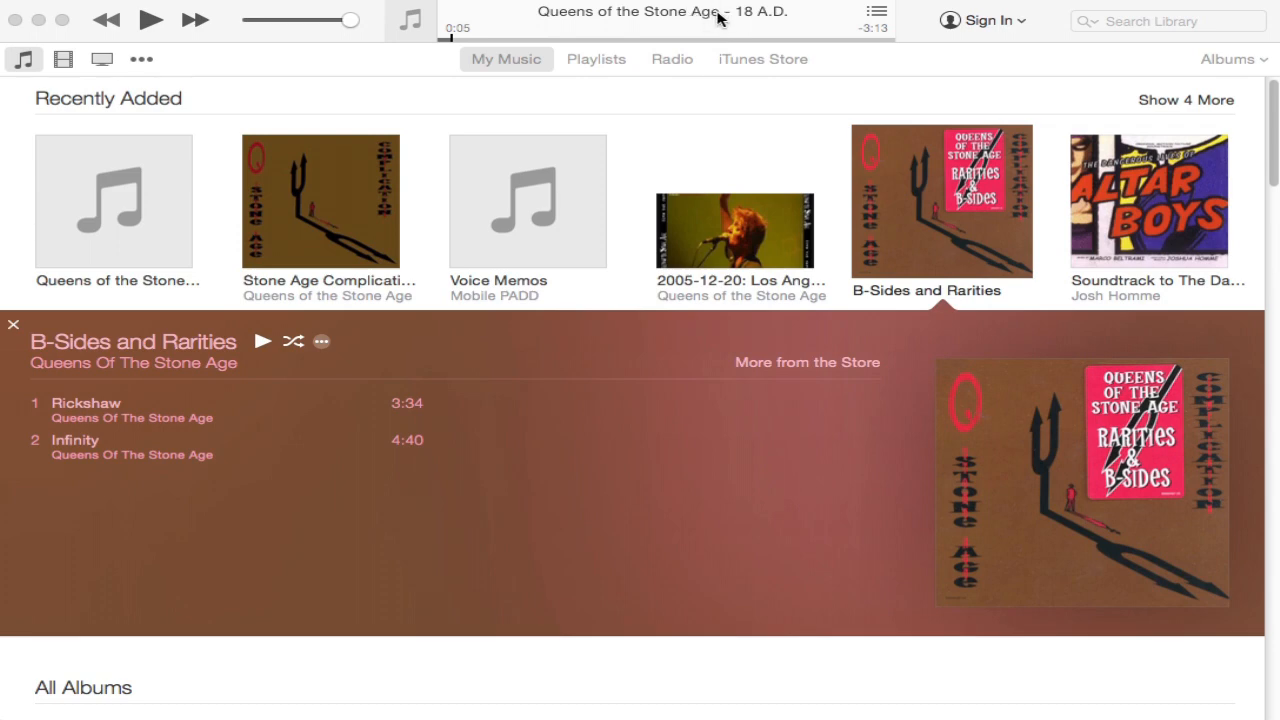
pyautogui.rightClick(719, 17)
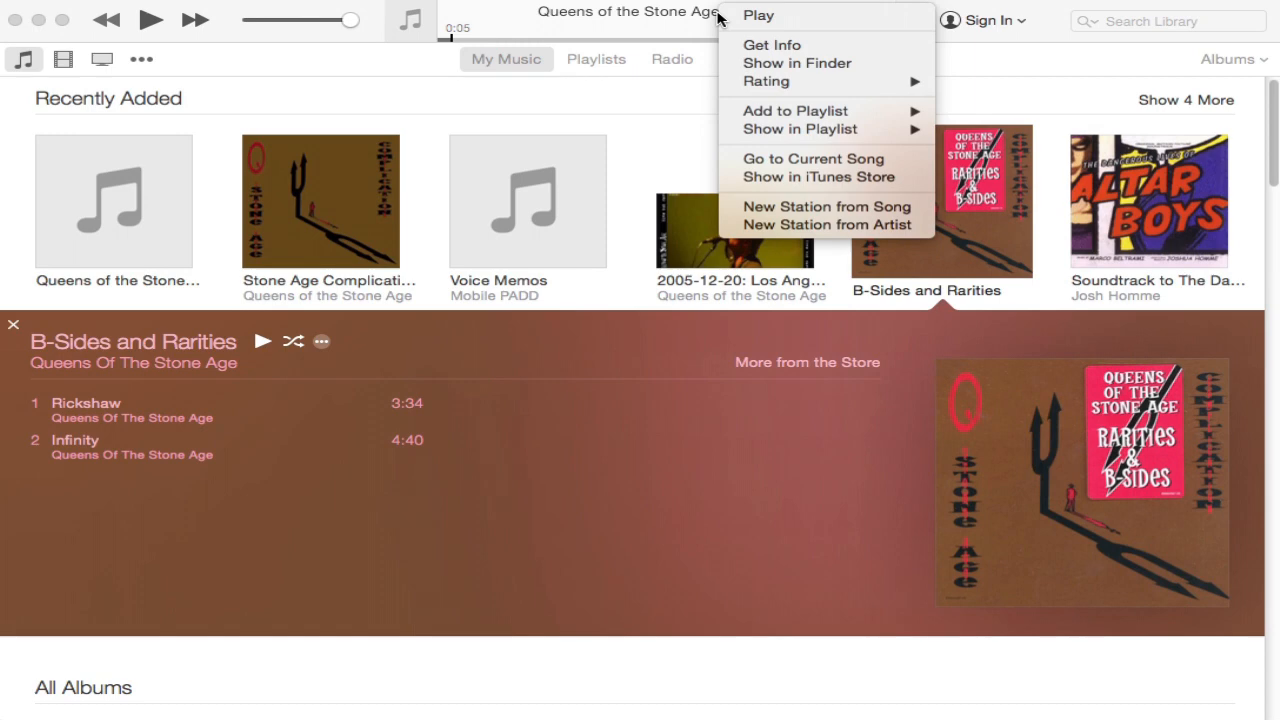
pyautogui.click(566, 23)
pyautogui.rightClick(583, 14)
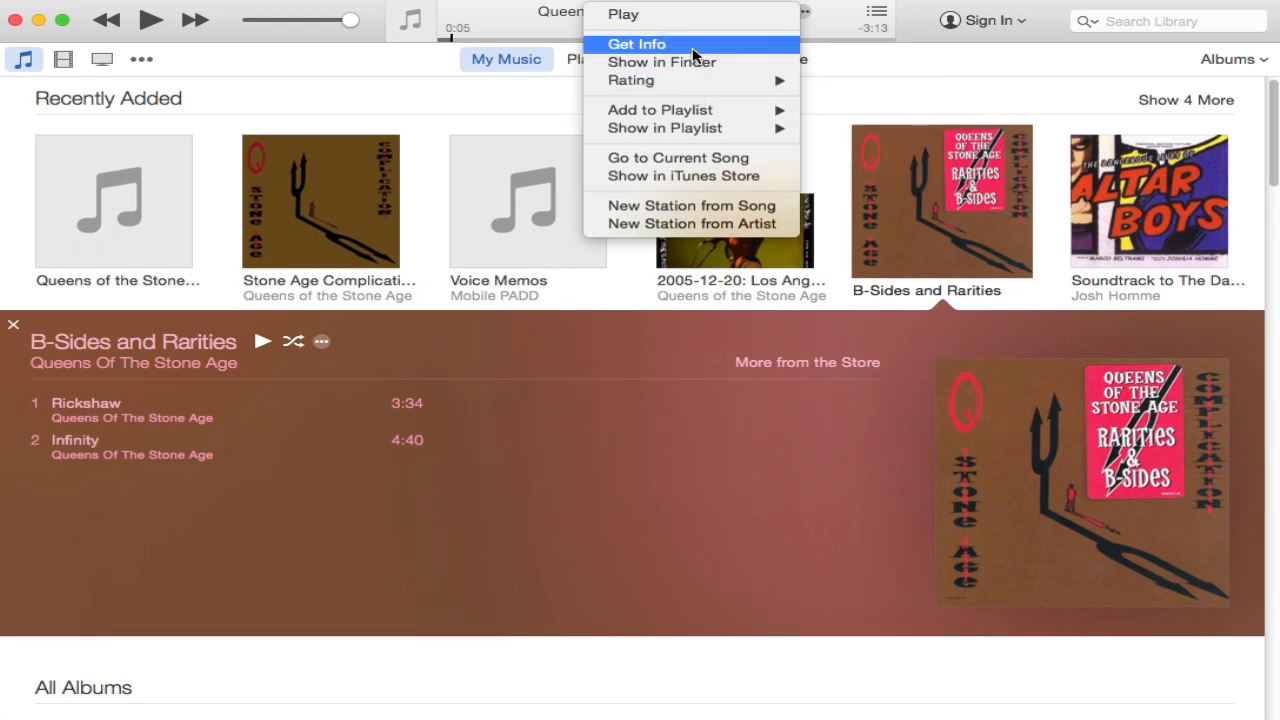
pyautogui.click(923, 64)
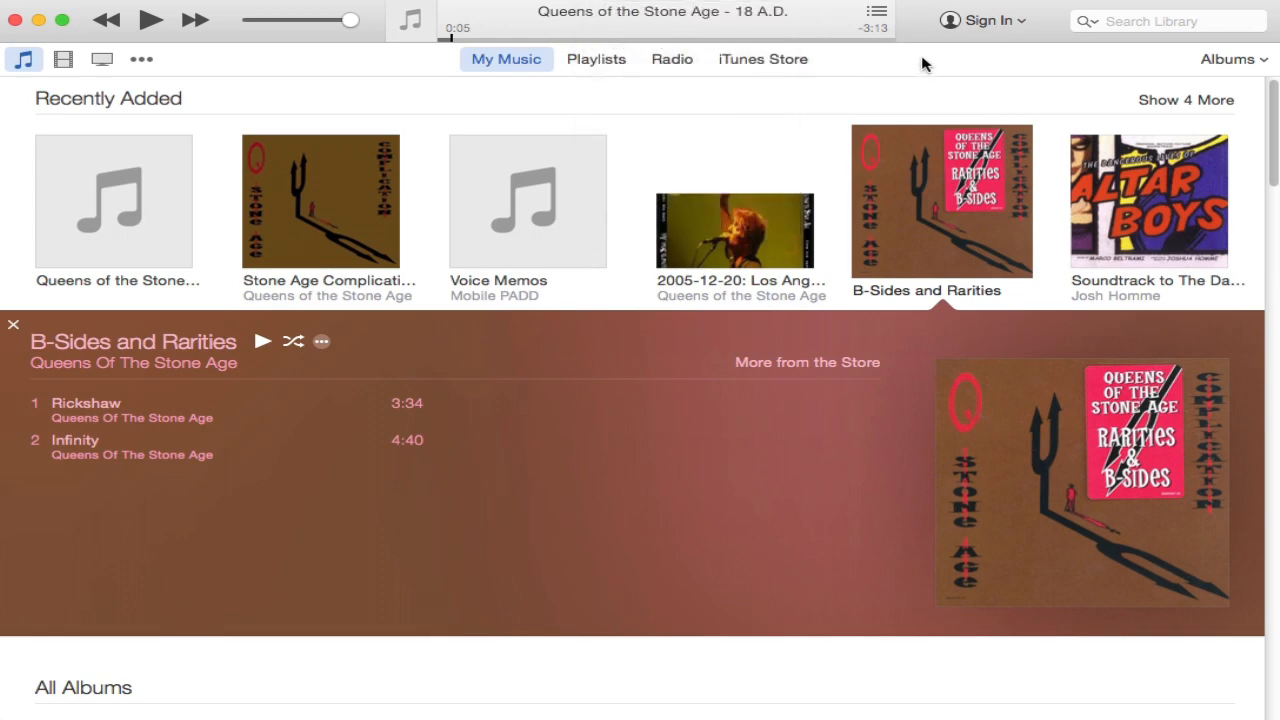
pyautogui.rightClick(729, 22)
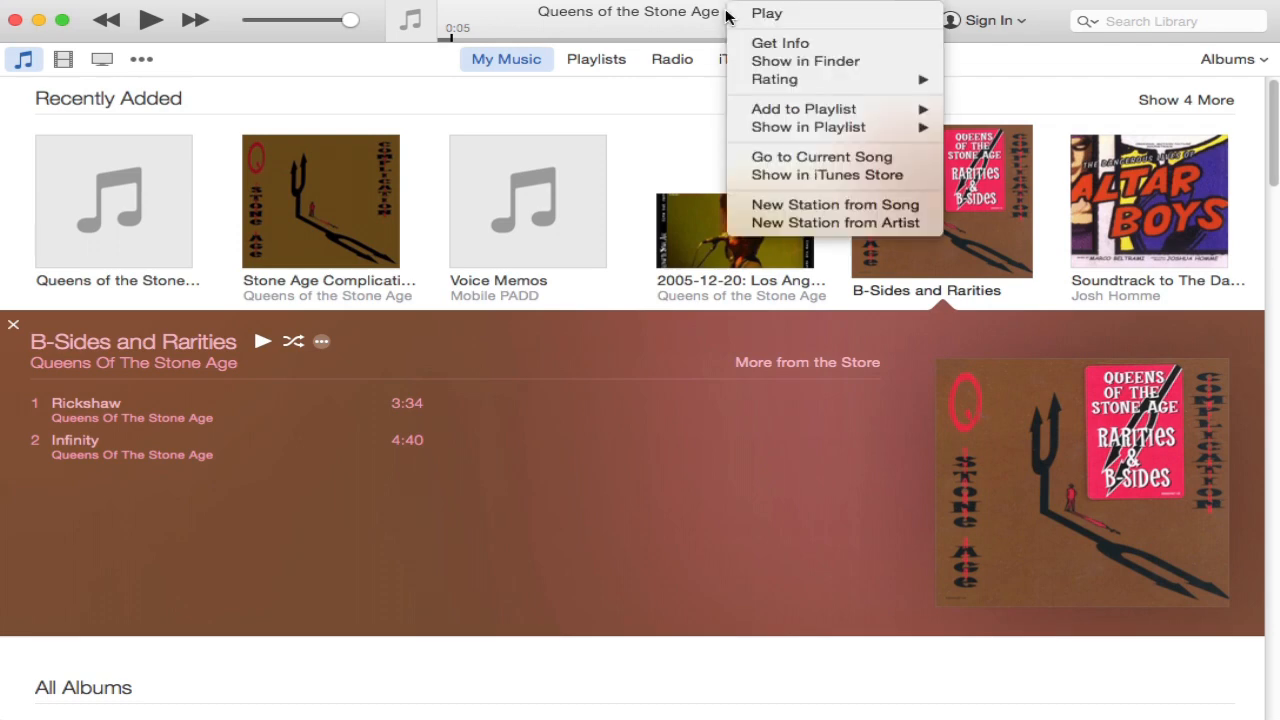
pyautogui.click(590, 83)
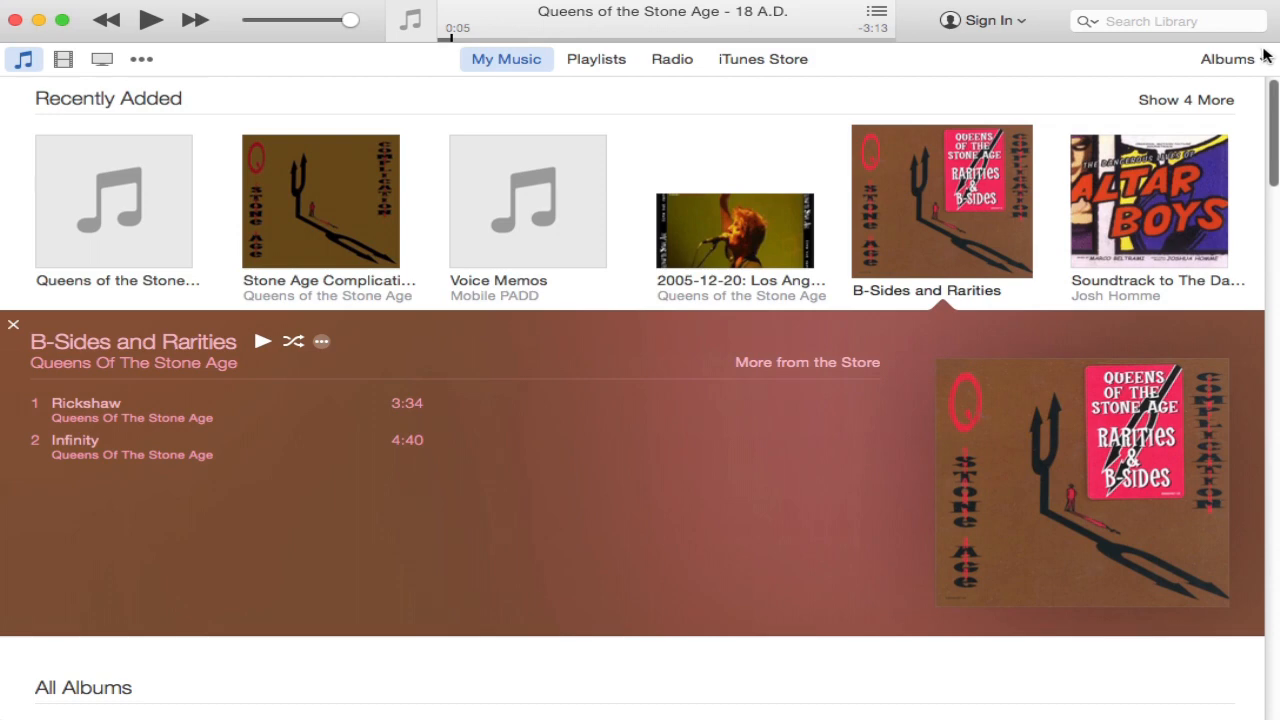
# Open the info of the current song and shorten its song name to "18 A.D." by removing the artist prefix.
pyautogui.rightClick(746, 12)
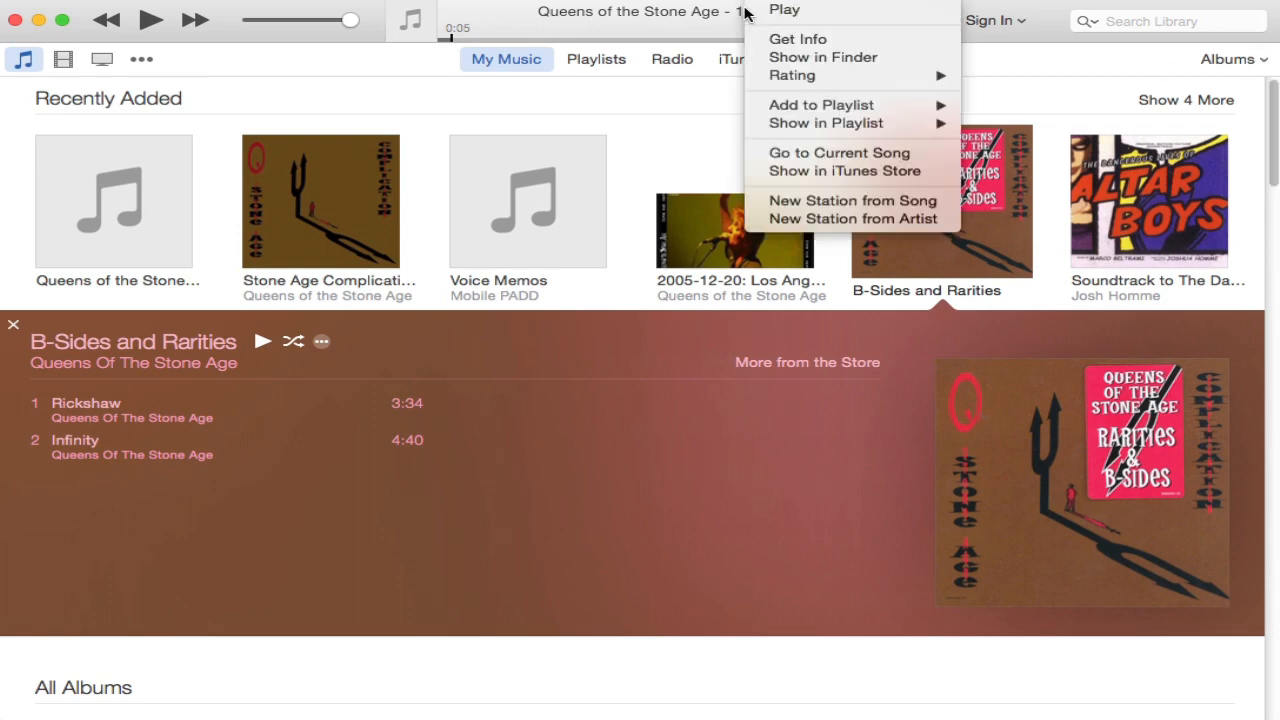
pyautogui.click(788, 40)
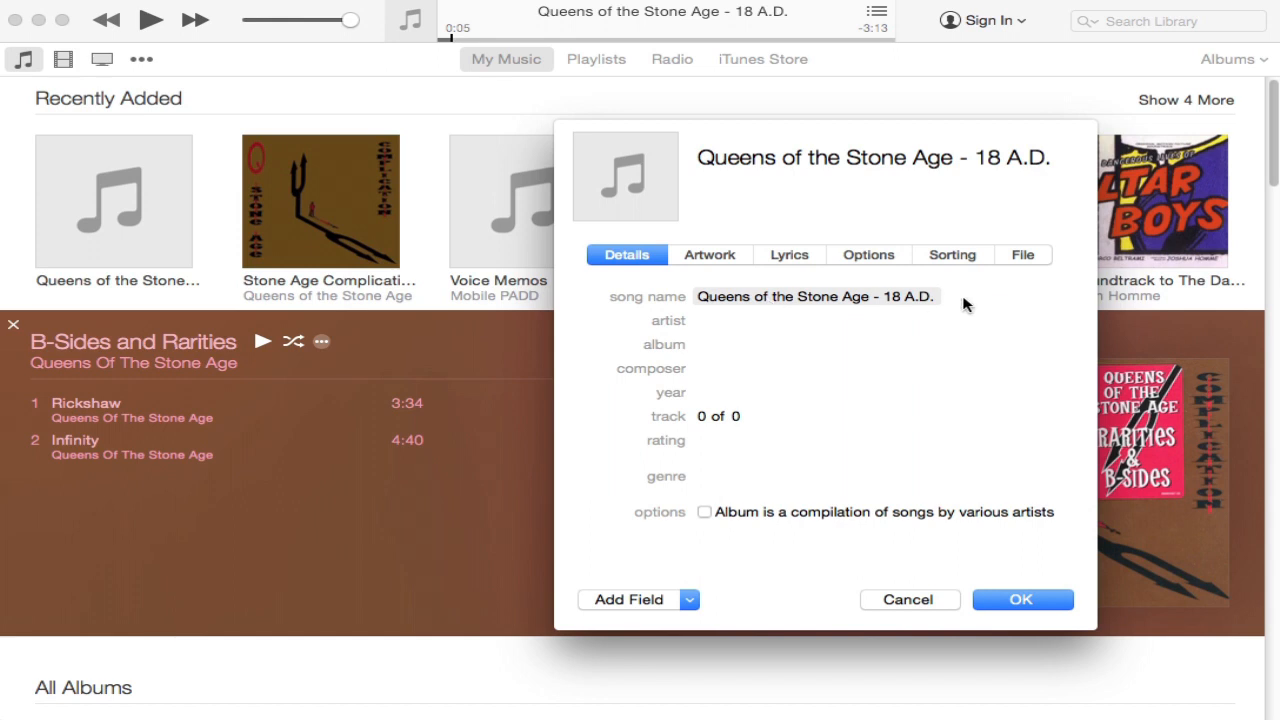
pyautogui.click(879, 296)
pyautogui.click(881, 296)
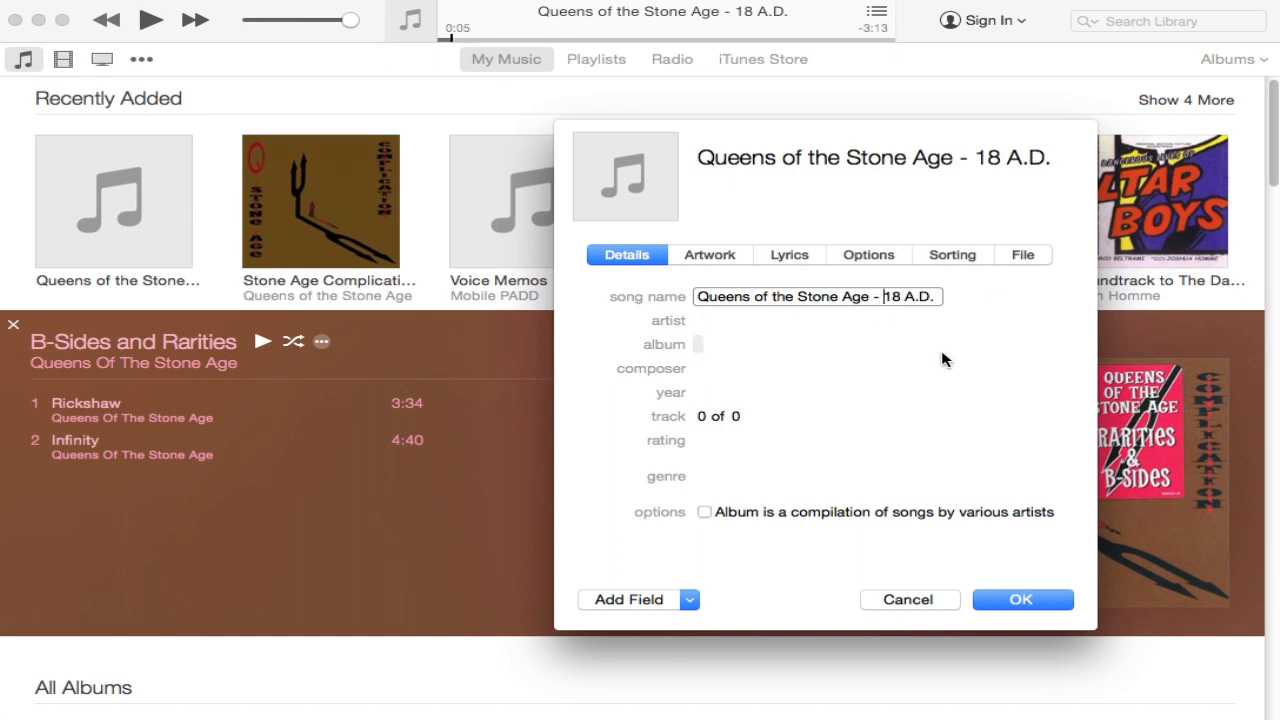
pyautogui.press('BackSpace')
pyautogui.press('BackSpace')
pyautogui.press('BackSpace')
pyautogui.press('BackSpace')
pyautogui.press('BackSpace')
pyautogui.press('BackSpace')
pyautogui.press('BackSpace')
pyautogui.press('BackSpace')
pyautogui.press('BackSpace')
pyautogui.press('BackSpace')
pyautogui.press('BackSpace')
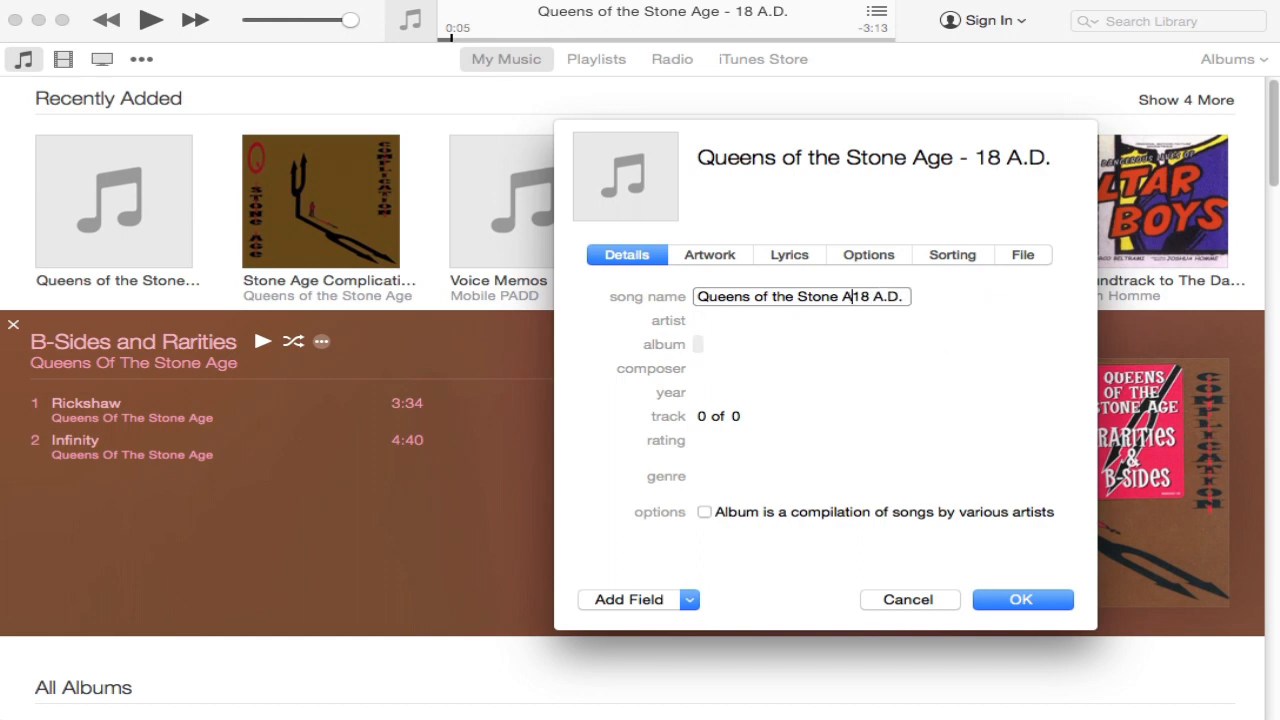
pyautogui.press('BackSpace')
pyautogui.press('BackSpace')
pyautogui.press('BackSpace')
pyautogui.press('BackSpace')
pyautogui.press('BackSpace')
pyautogui.press('BackSpace')
pyautogui.press('BackSpace')
pyautogui.press('BackSpace')
pyautogui.press('BackSpace')
pyautogui.press('BackSpace')
pyautogui.press('BackSpace')
pyautogui.press('BackSpace')
pyautogui.press('BackSpace')
pyautogui.press('BackSpace')
pyautogui.press('BackSpace')
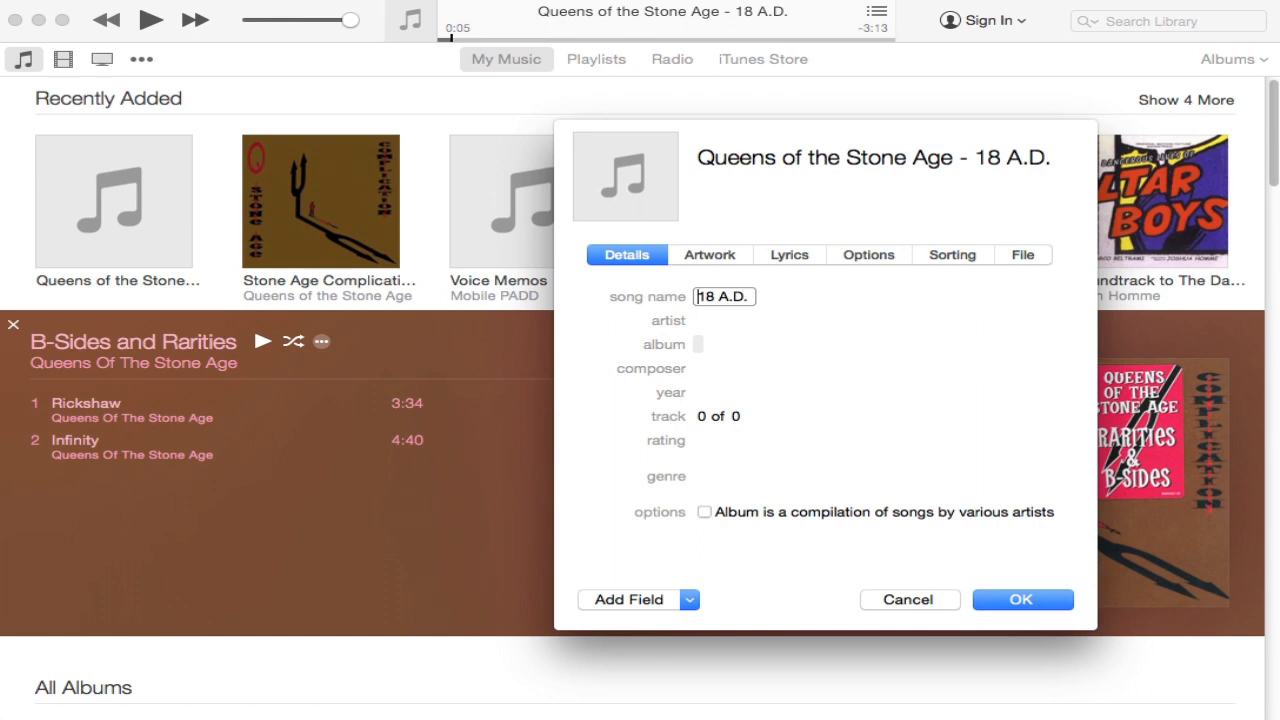
# Set the song's artist to Queens Of The Stone Age and its album to B-Sides and Rarities, and save the info.
pyautogui.press('Tab')
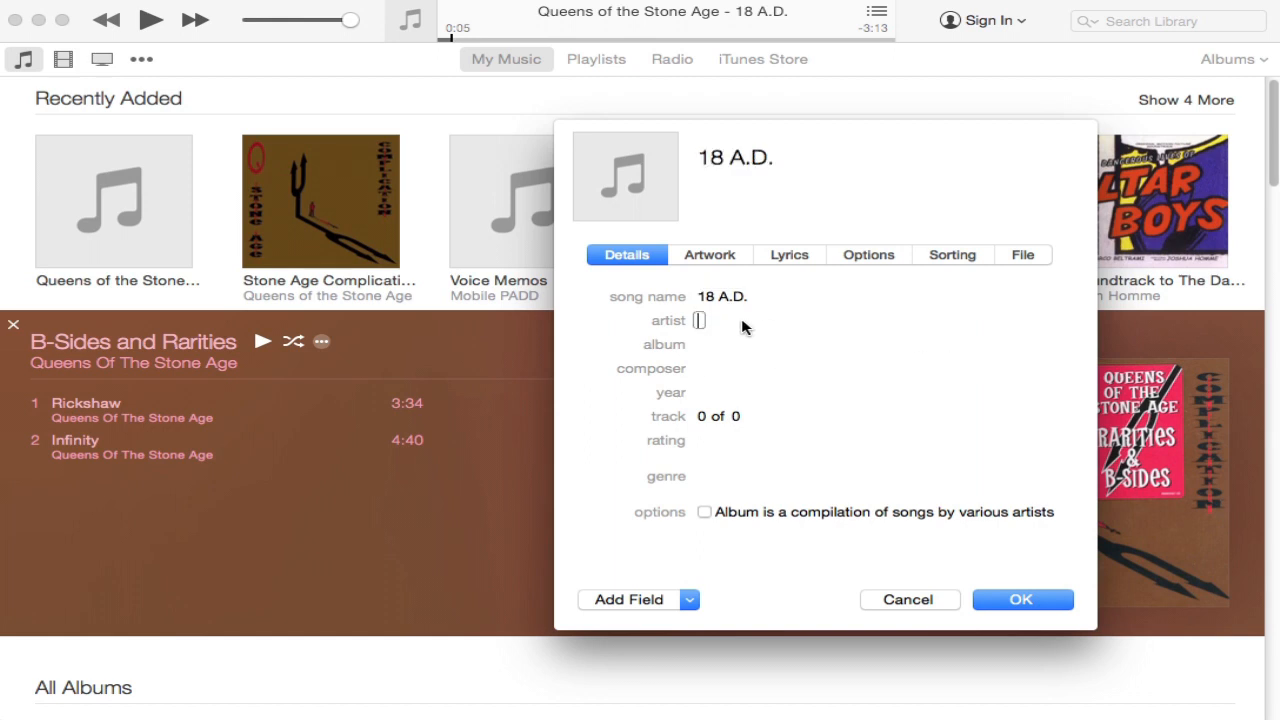
pyautogui.write('Queens Of The Stone Age')
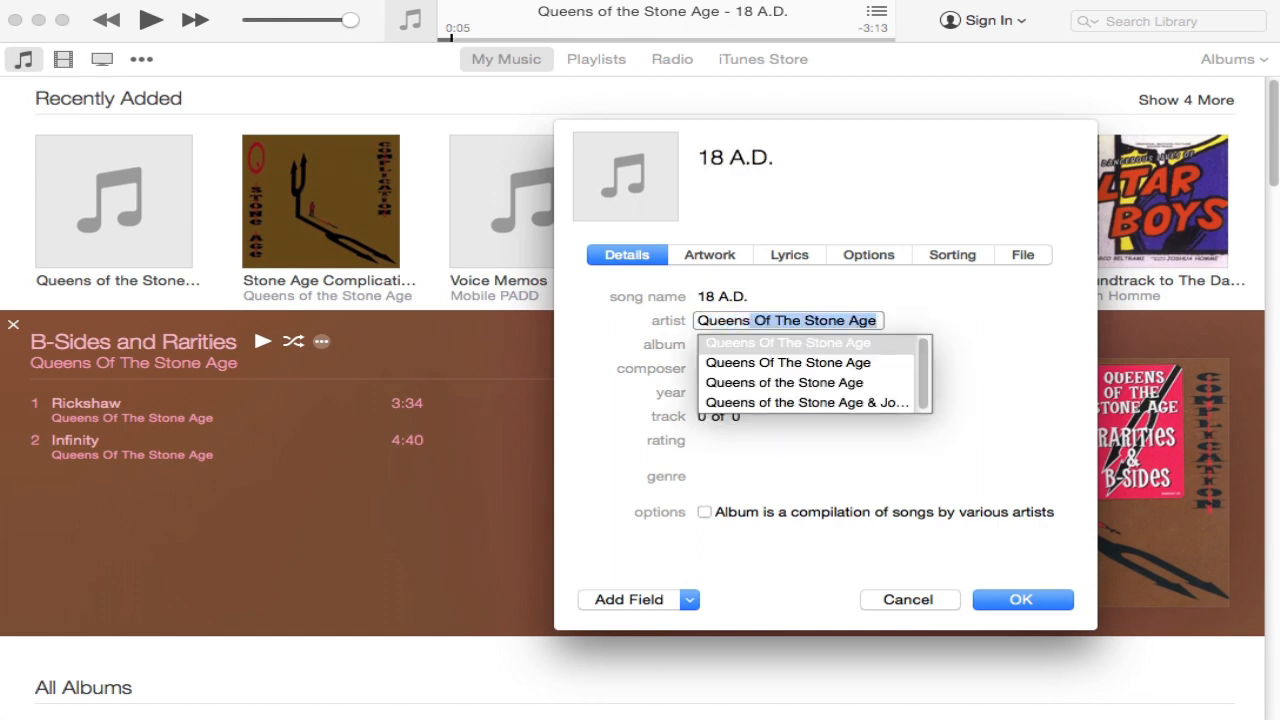
pyautogui.click(838, 358)
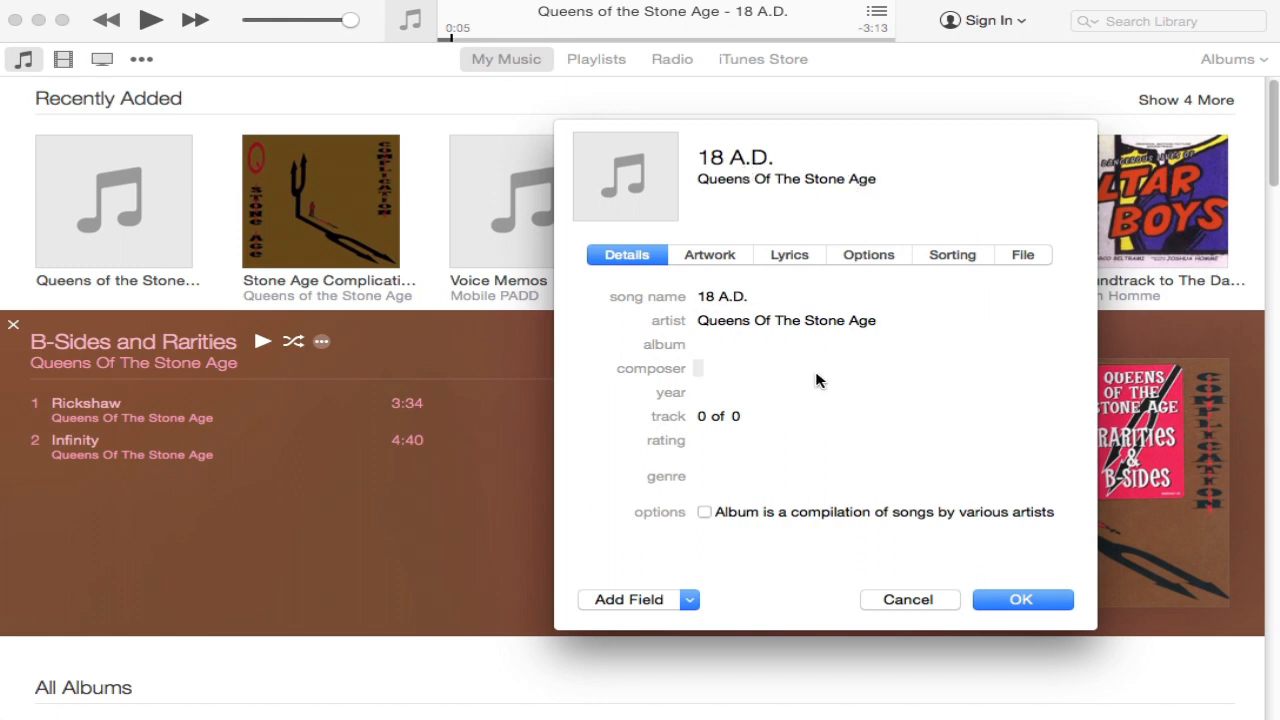
pyautogui.click(736, 345)
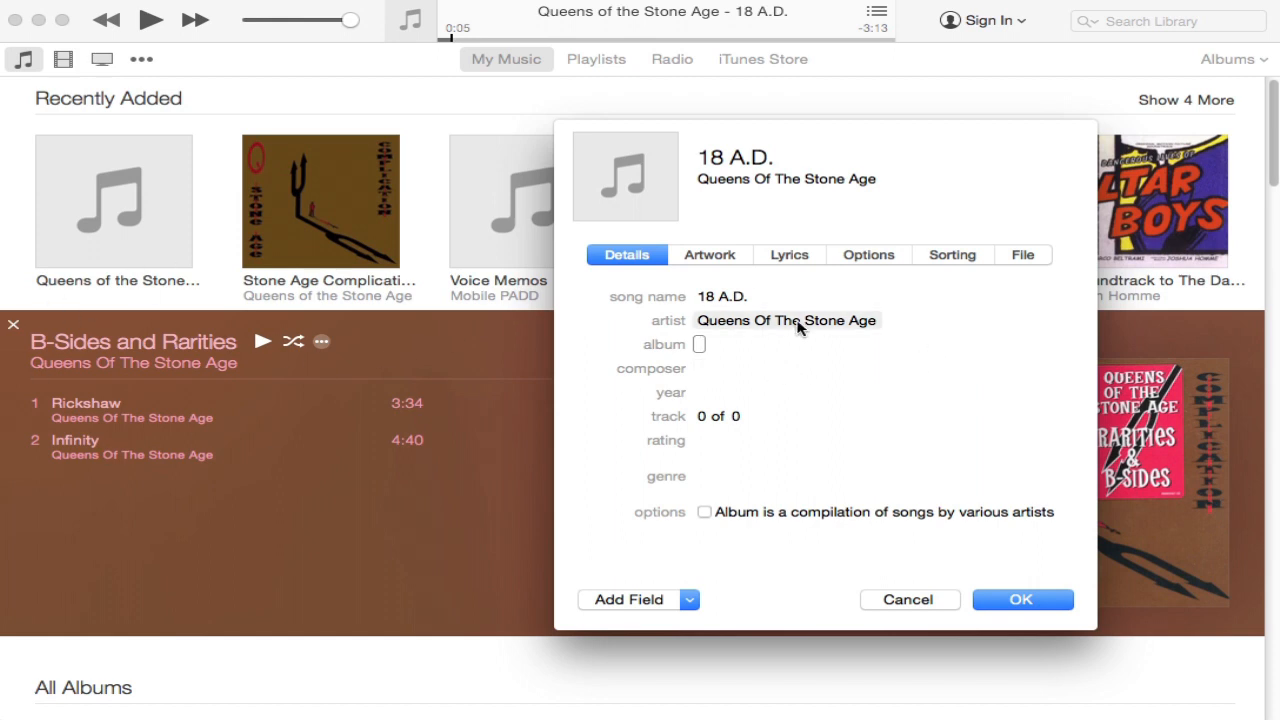
pyautogui.write('B-Sides and Rarities')
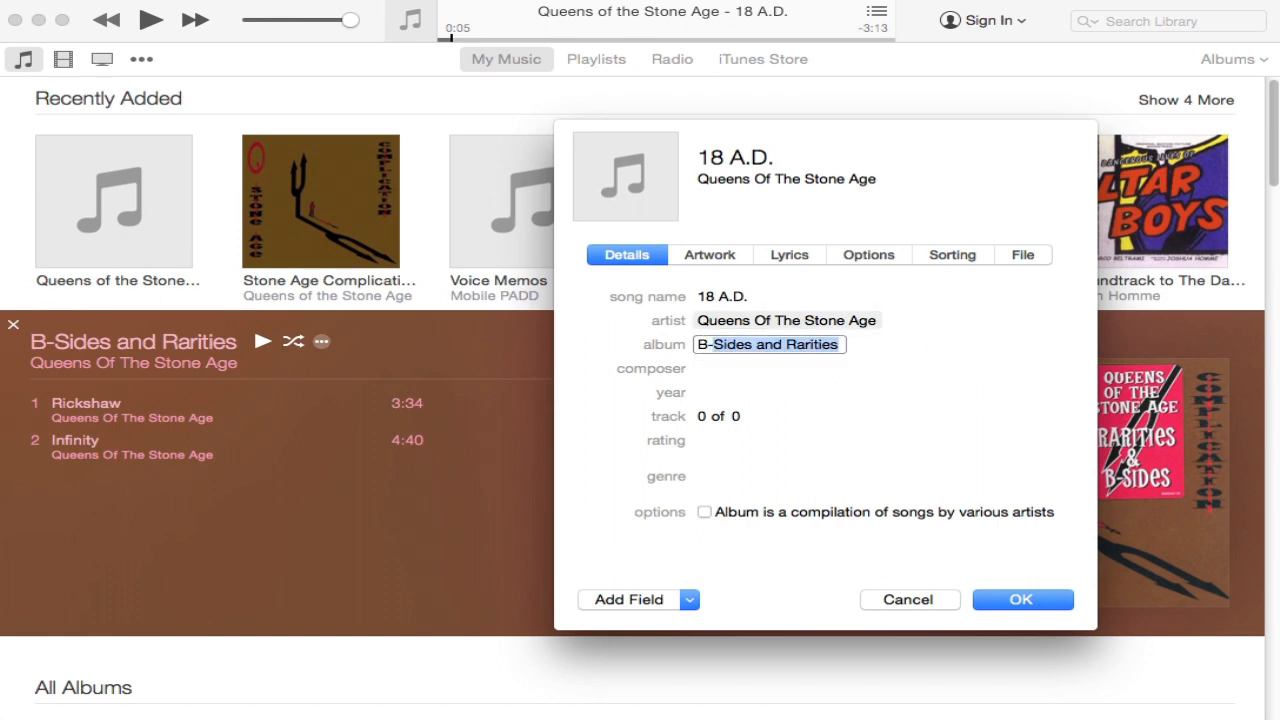
pyautogui.click(862, 386)
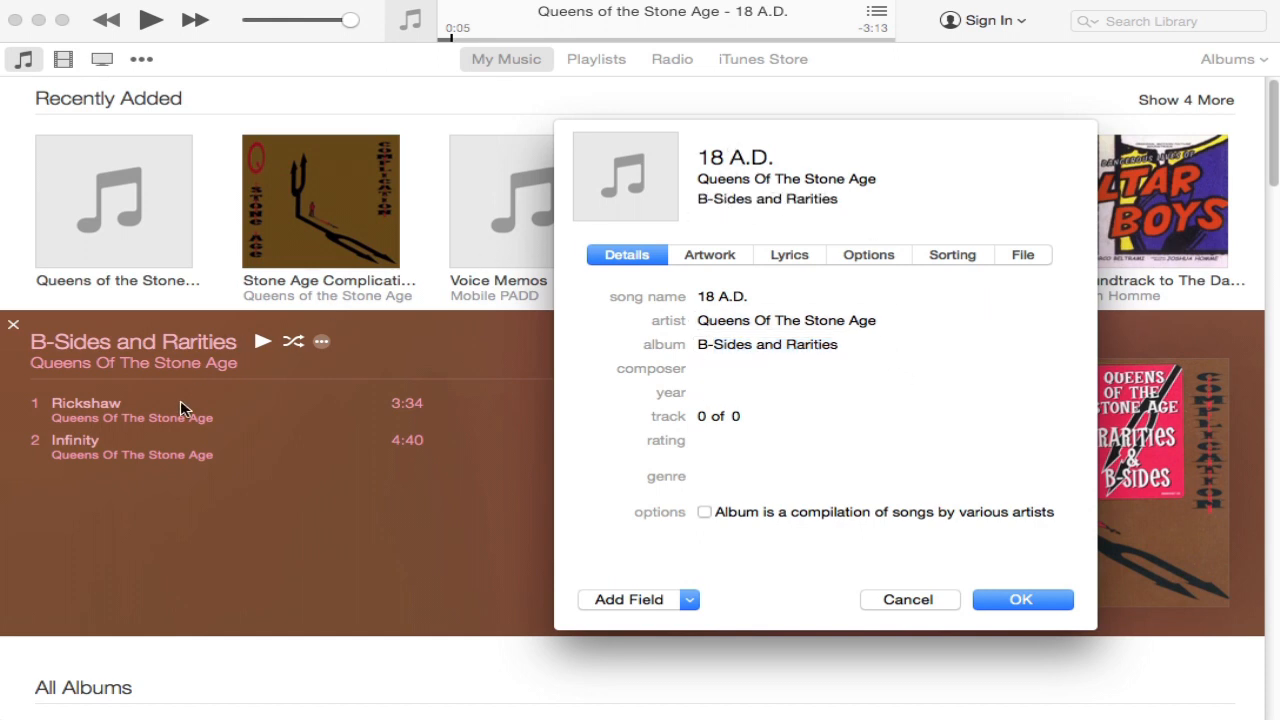
pyautogui.click(1040, 604)
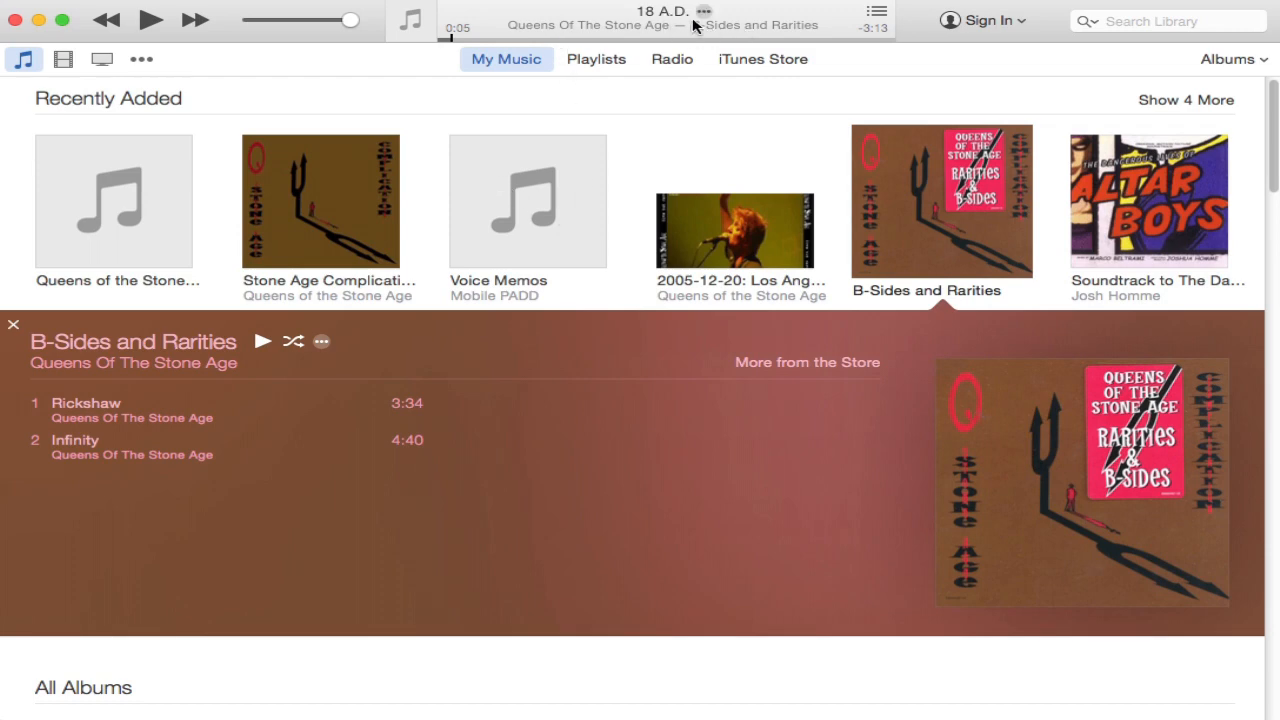
pyautogui.rightClick(680, 12)
pyautogui.click(750, 37)
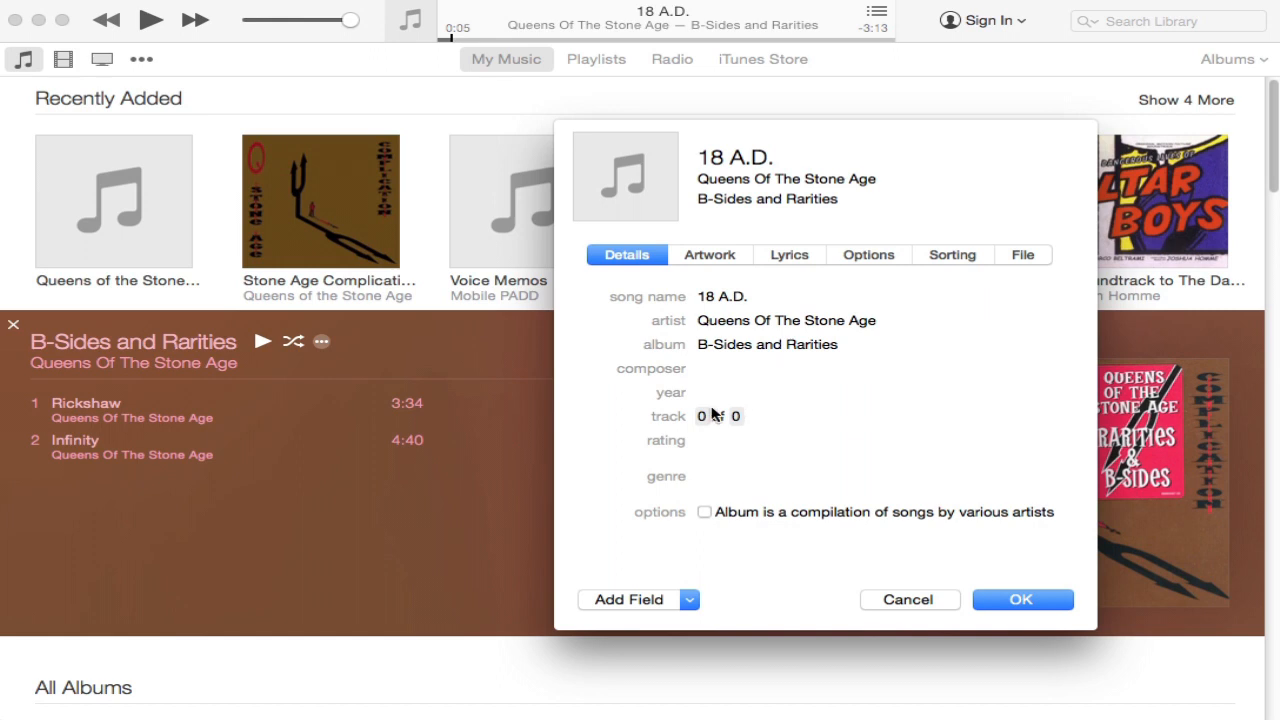
pyautogui.click(703, 417)
pyautogui.click(1057, 600)
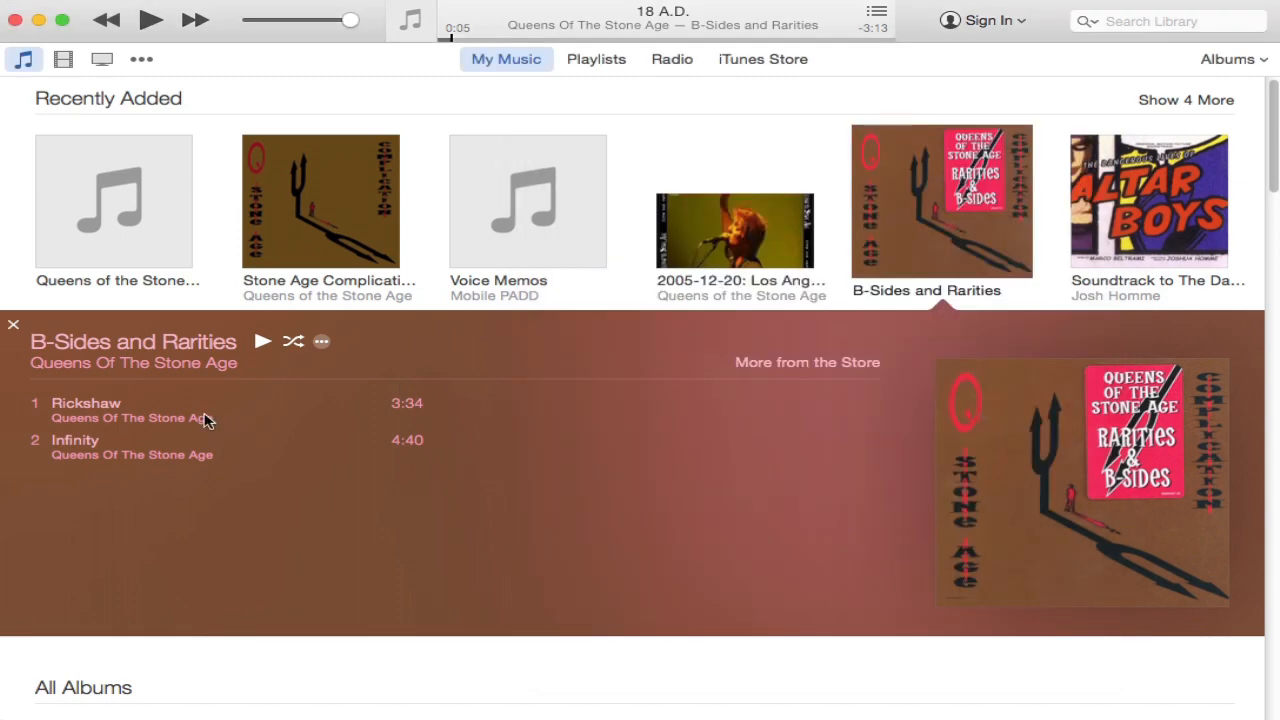
# Check the track numbering in the info of Rickshaw and Infinity on the B-Sides and Rarities album.
pyautogui.rightClick(201, 428)
pyautogui.click(272, 482)
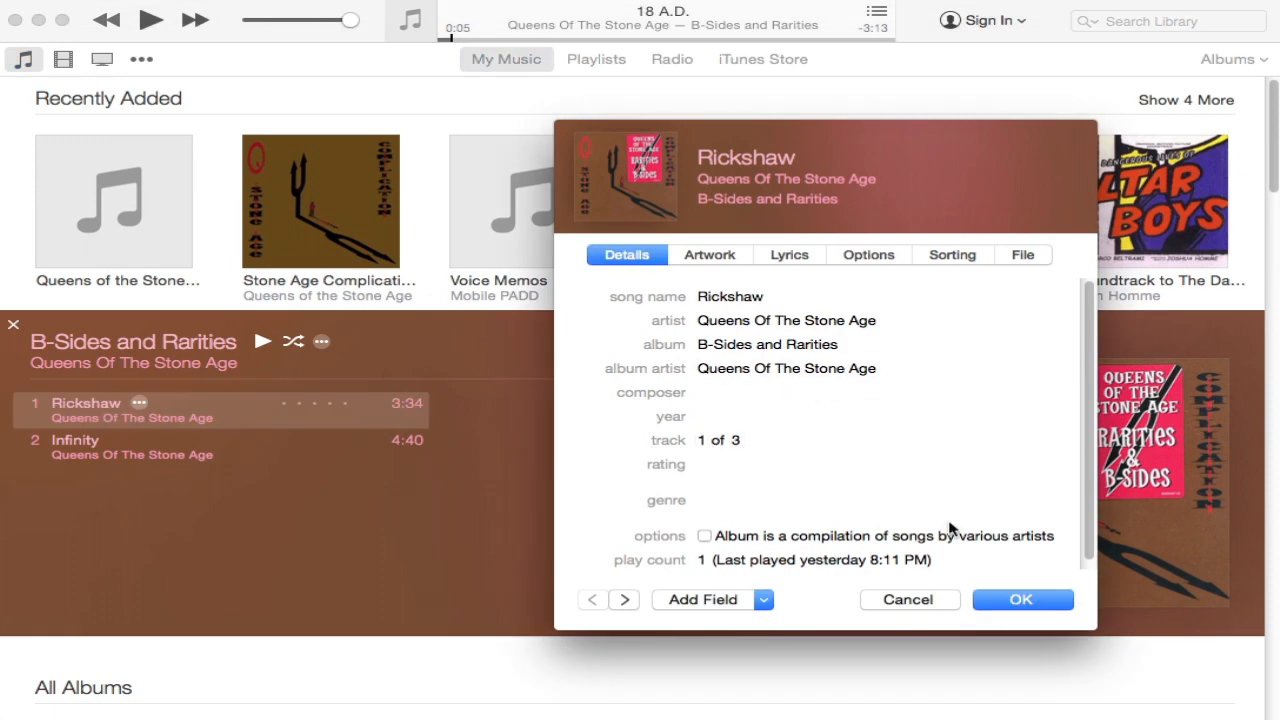
pyautogui.click(1018, 602)
pyautogui.rightClick(166, 450)
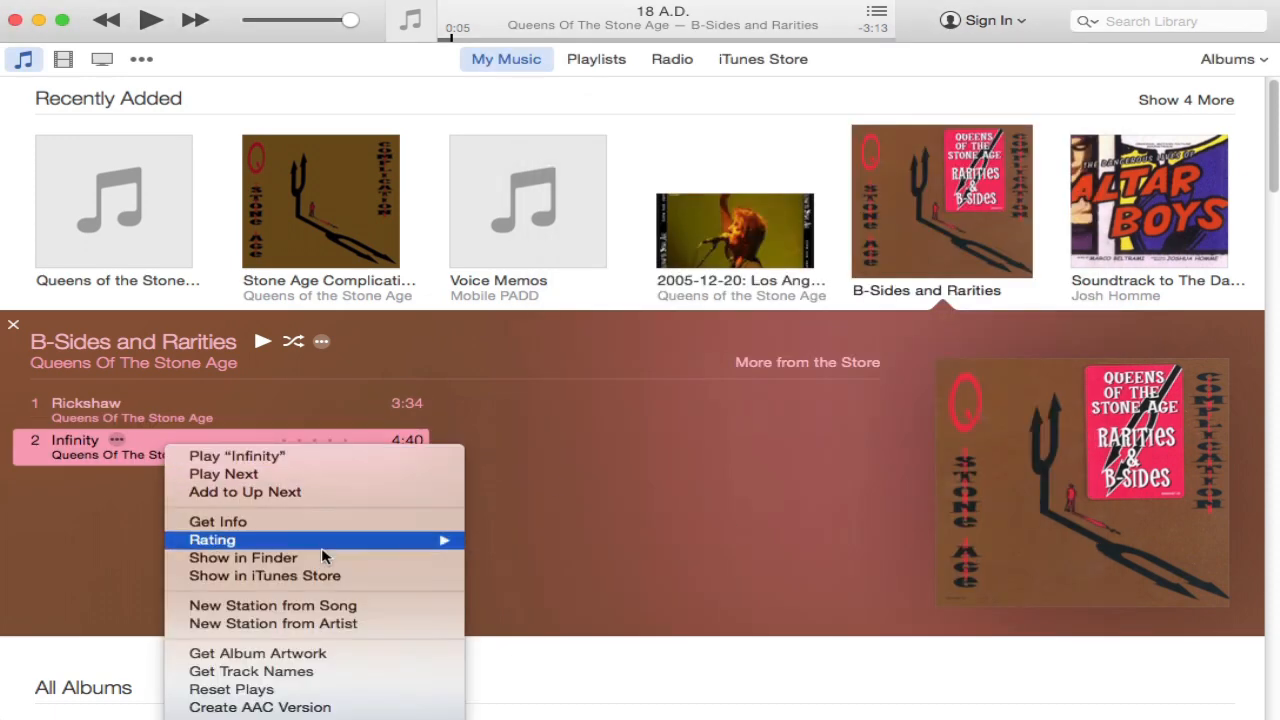
pyautogui.click(326, 526)
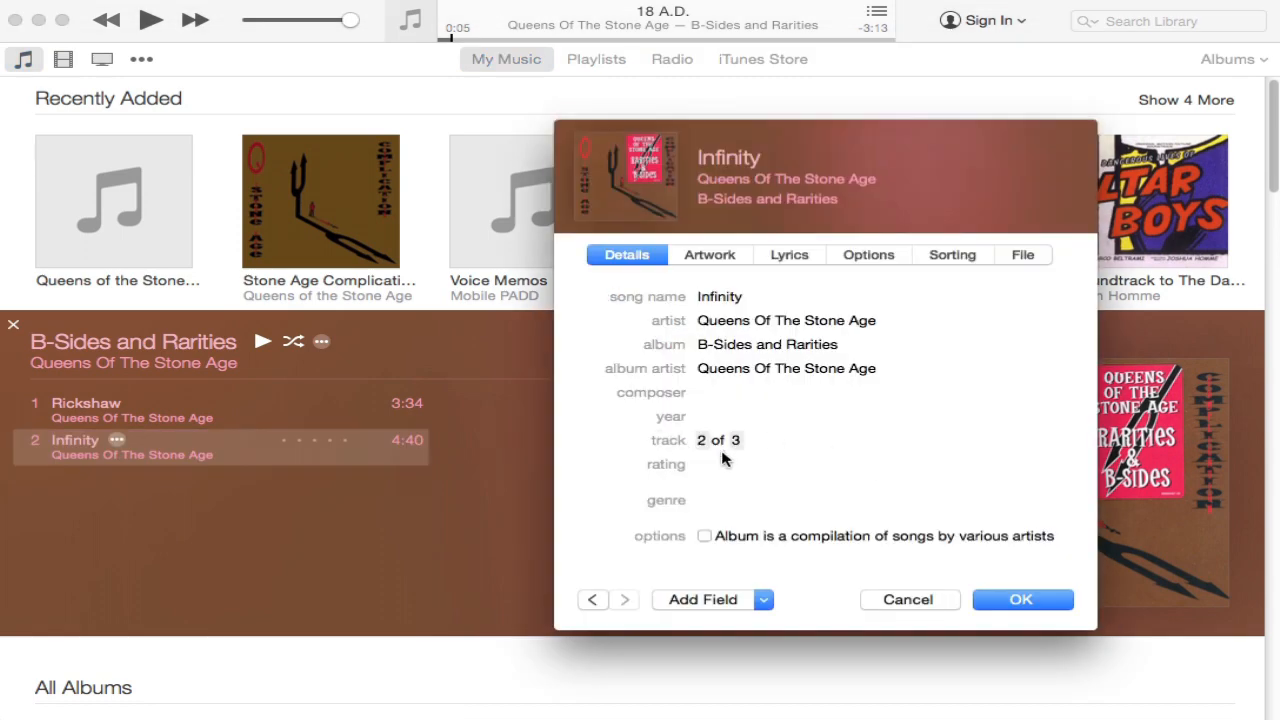
pyautogui.click(1020, 600)
# Set the 18 A.D. song's track number to 3 of 3 and its genre to Hard Rock;Rock.
pyautogui.rightClick(204, 233)
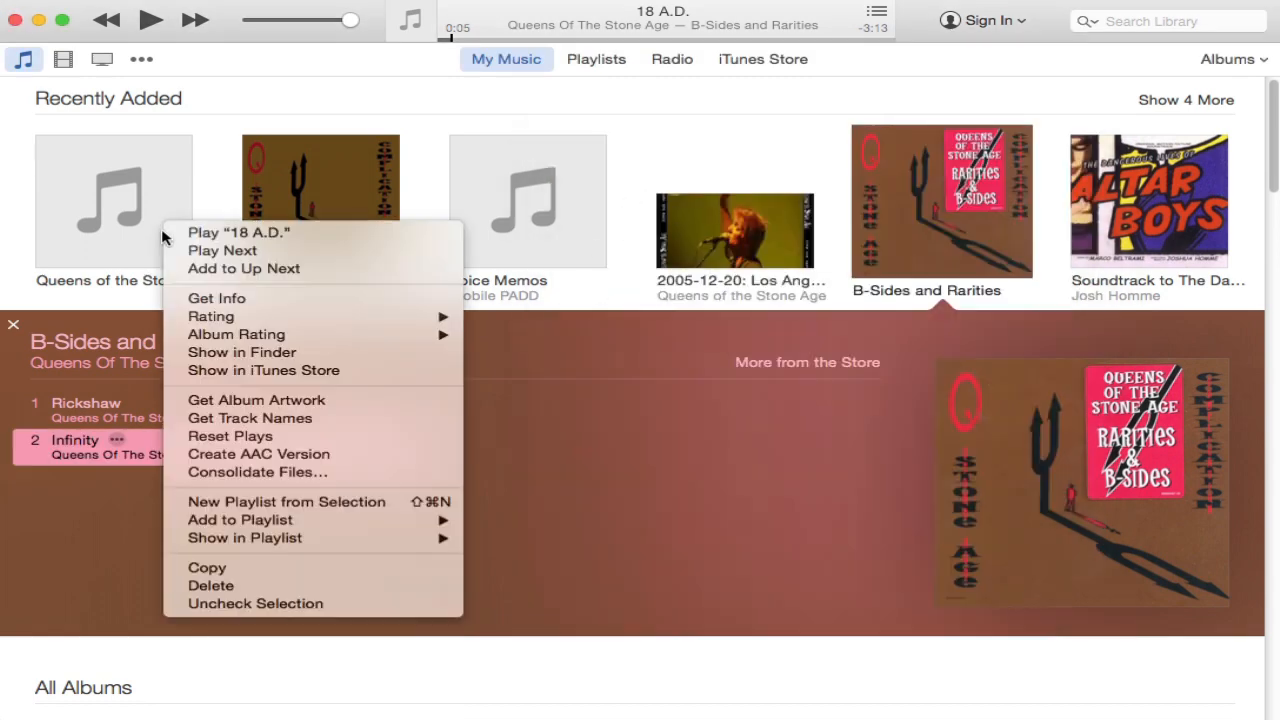
pyautogui.click(230, 298)
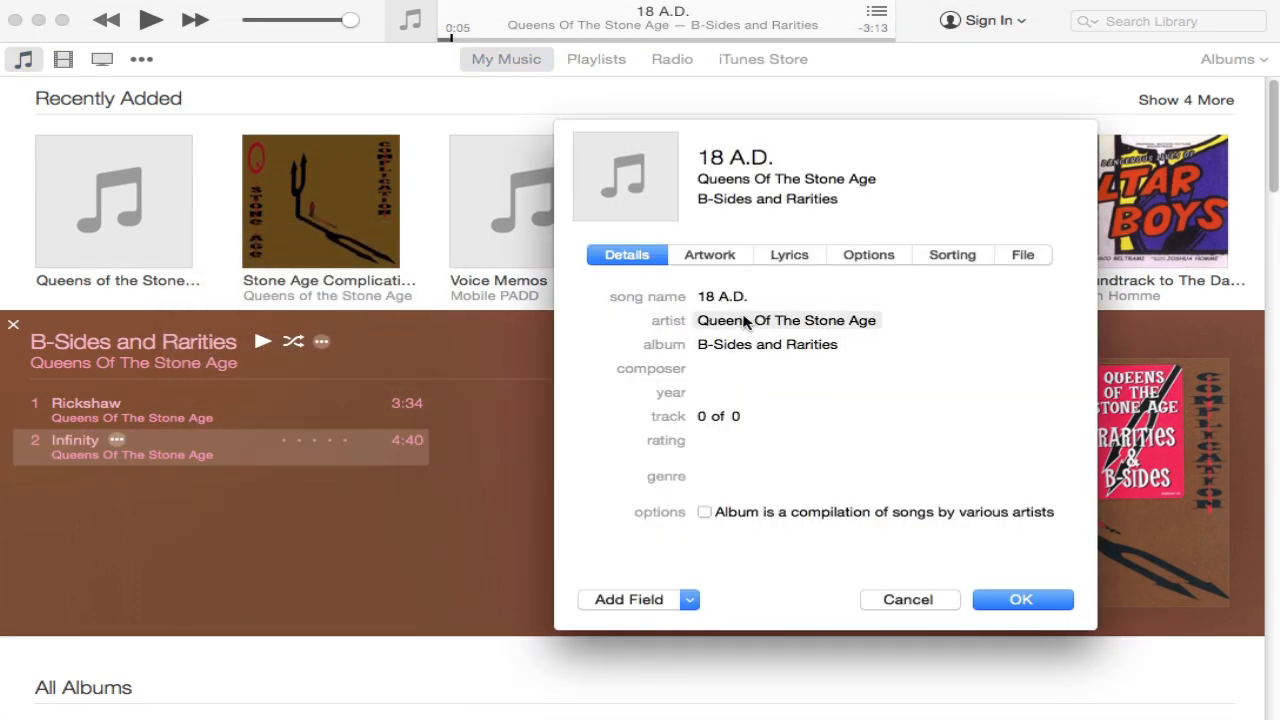
pyautogui.click(701, 418)
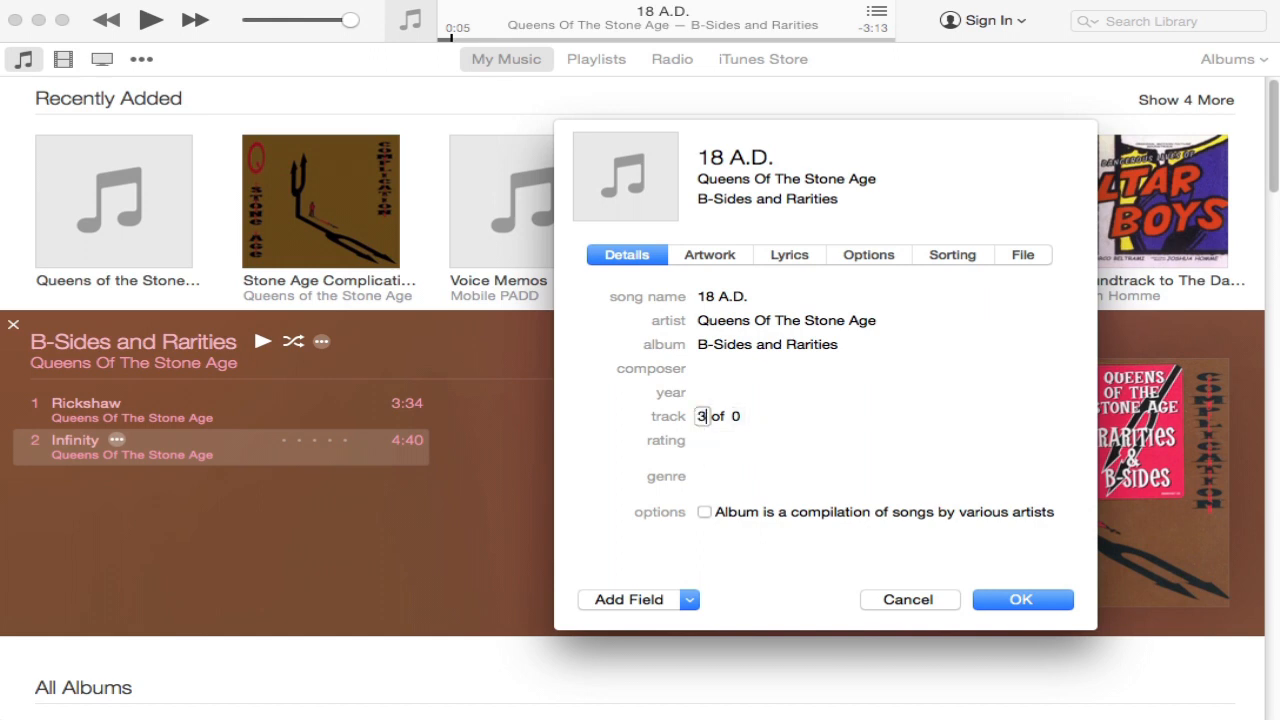
pyautogui.write('3')
pyautogui.press('Tab')
pyautogui.write('3')
pyautogui.press('Tab')
pyautogui.write('H')
pyautogui.click(752, 518)
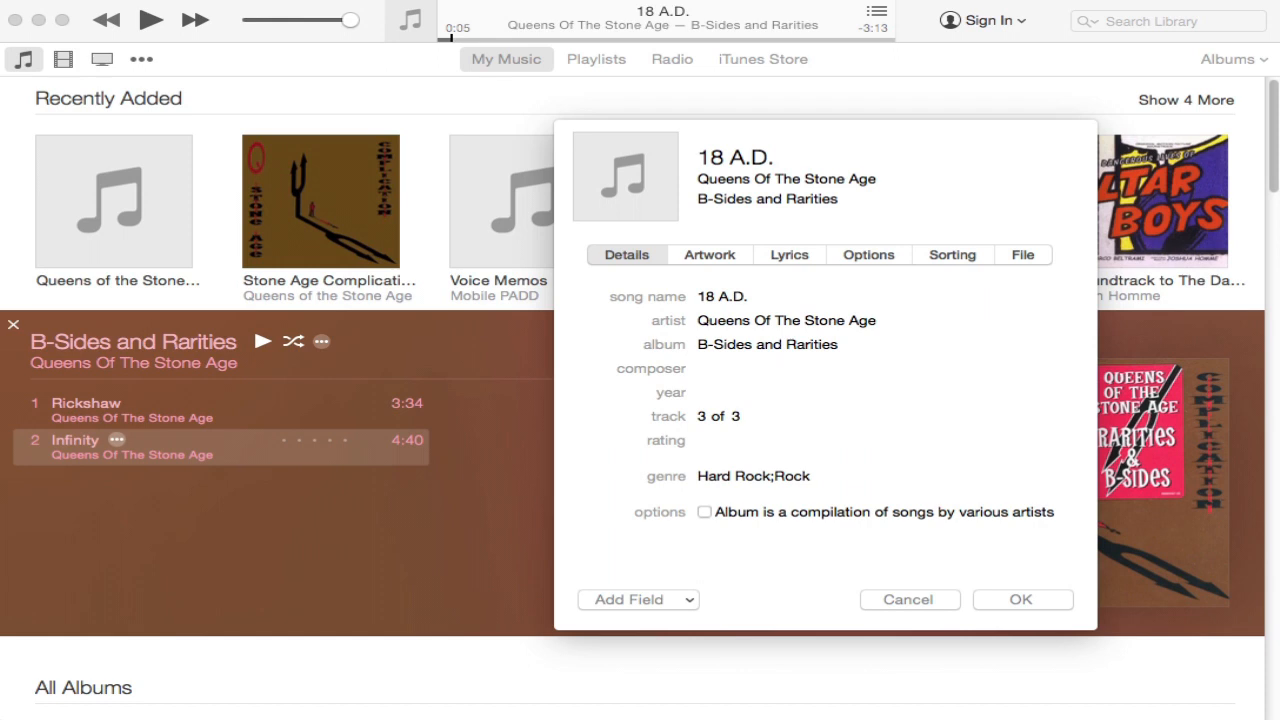
# Set the album artist of 18 A.D. to Queens Of The Stone Age in the sorting information and save the changes.
pyautogui.click(848, 345)
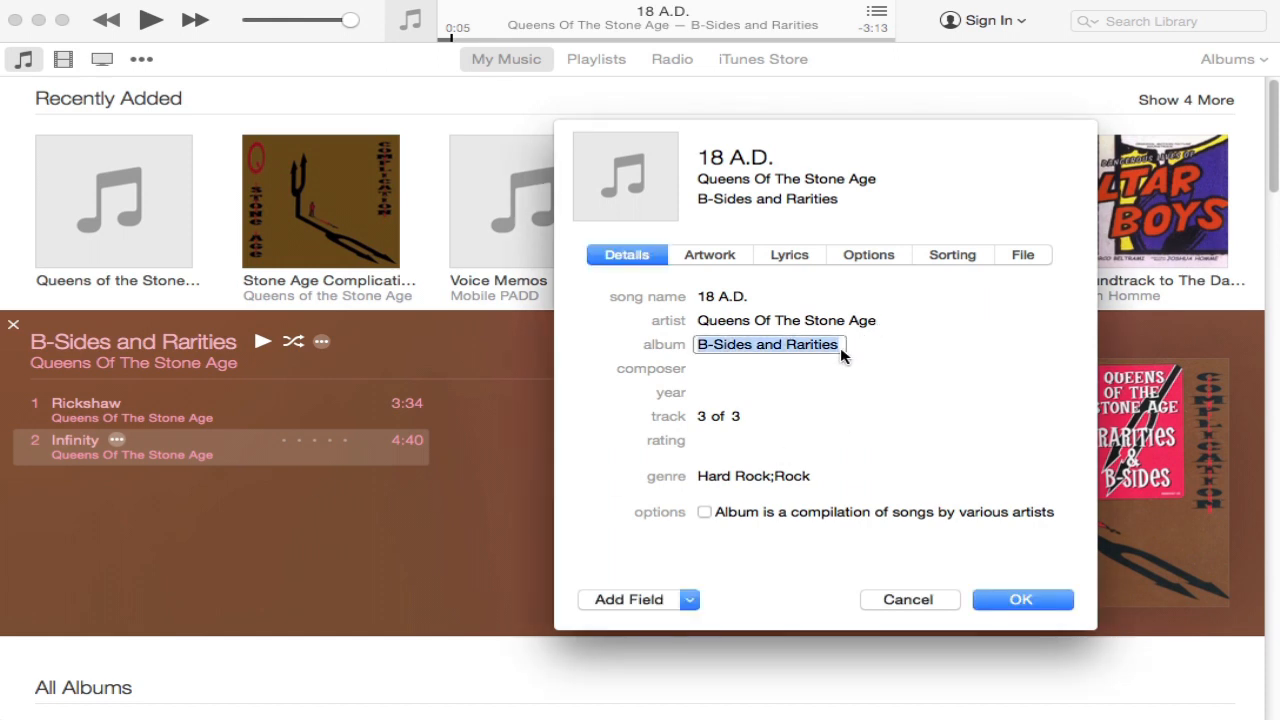
pyautogui.click(841, 344)
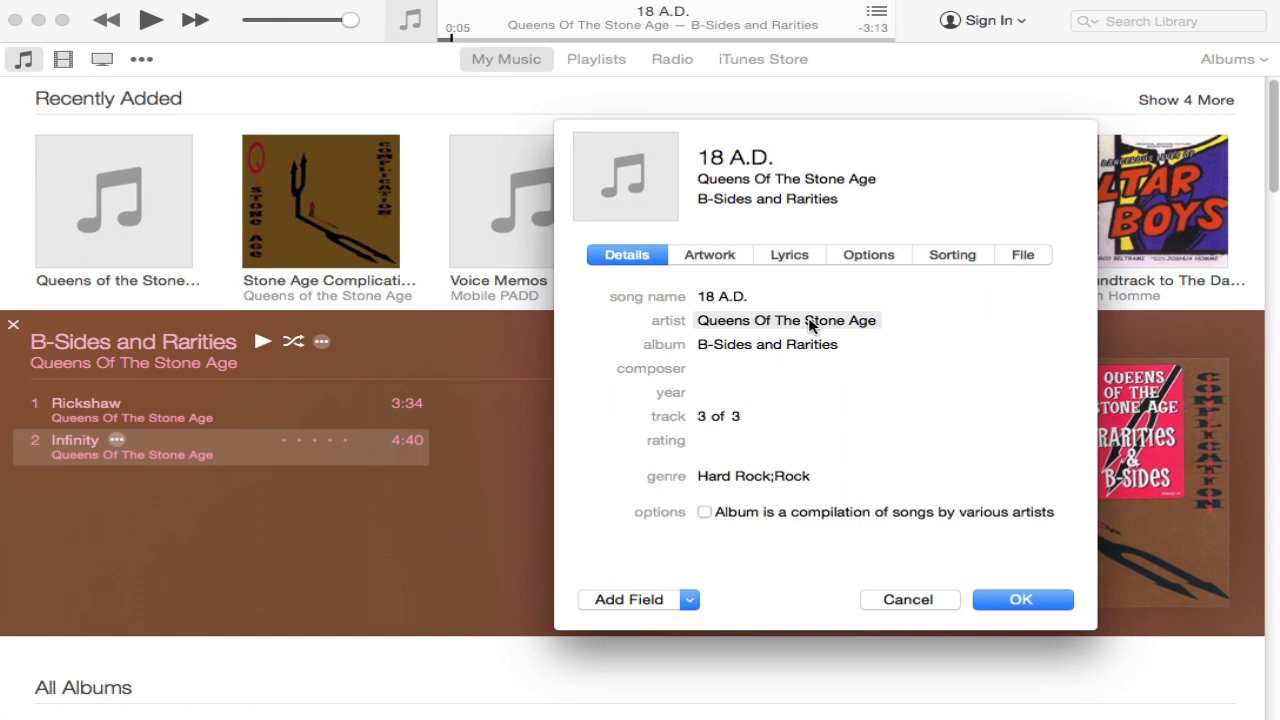
pyautogui.click(950, 257)
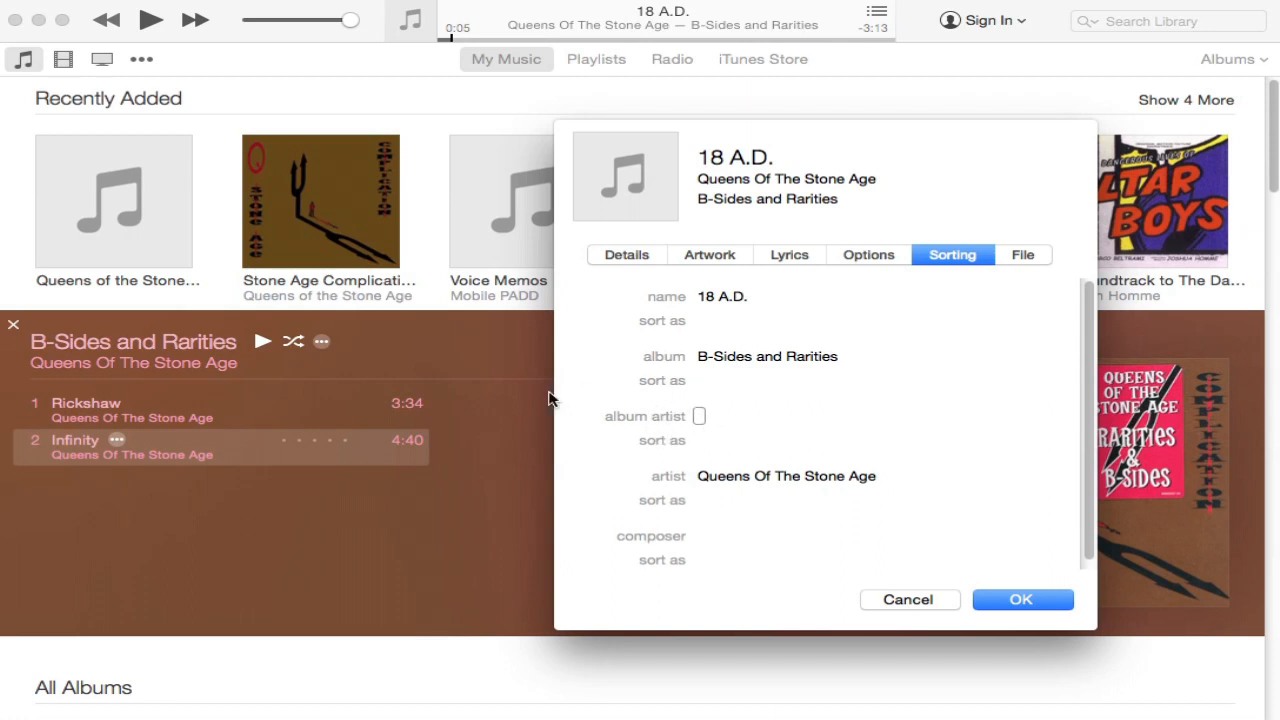
pyautogui.write('Queens Of The Stone Age')
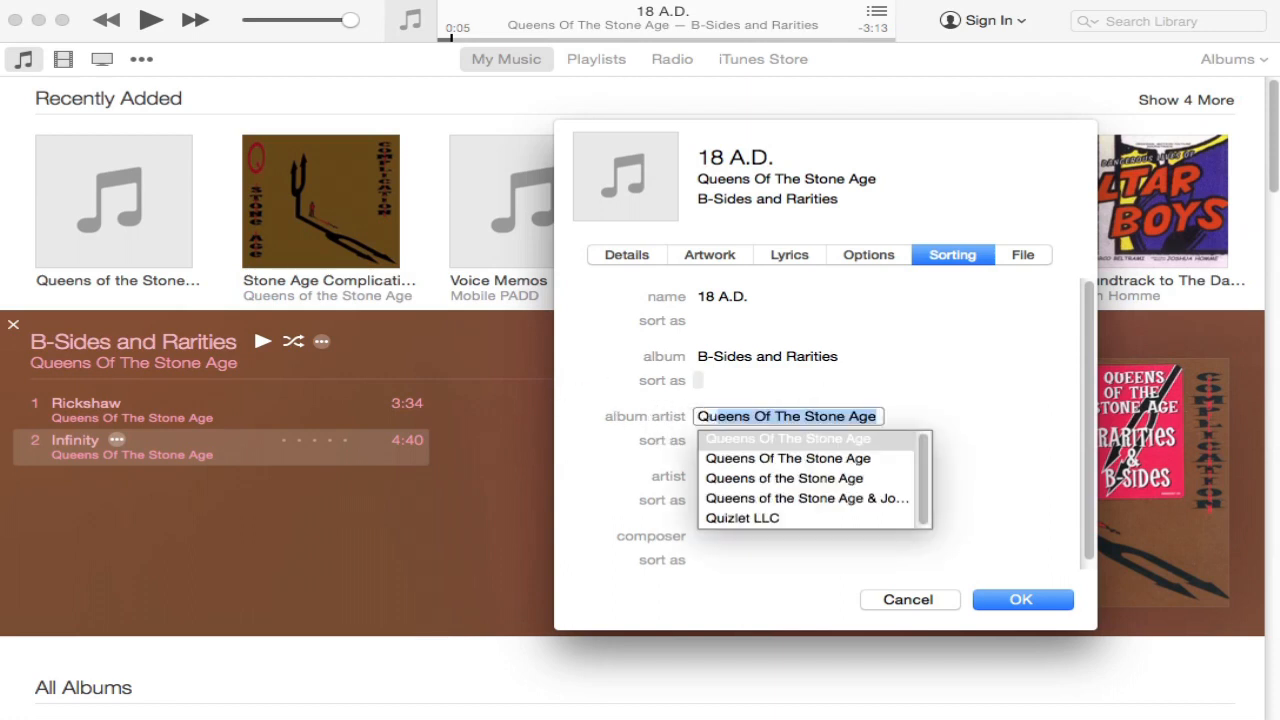
pyautogui.press('Return')
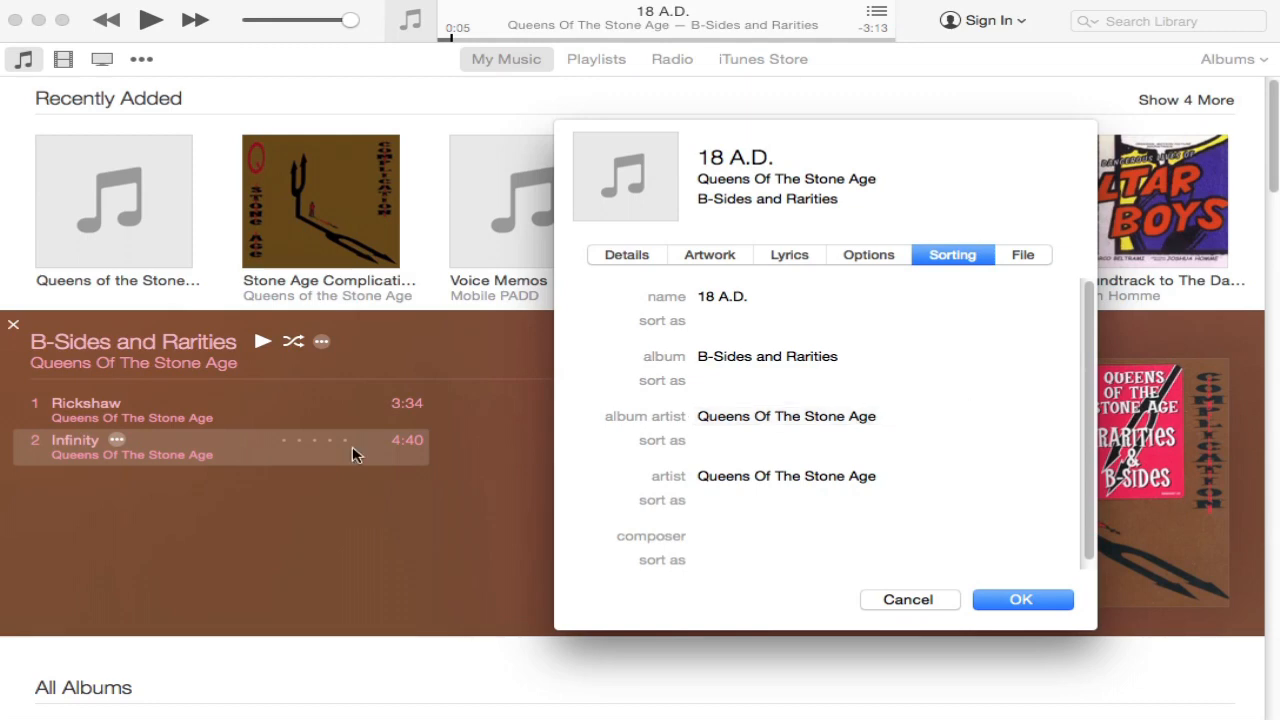
pyautogui.click(1033, 606)
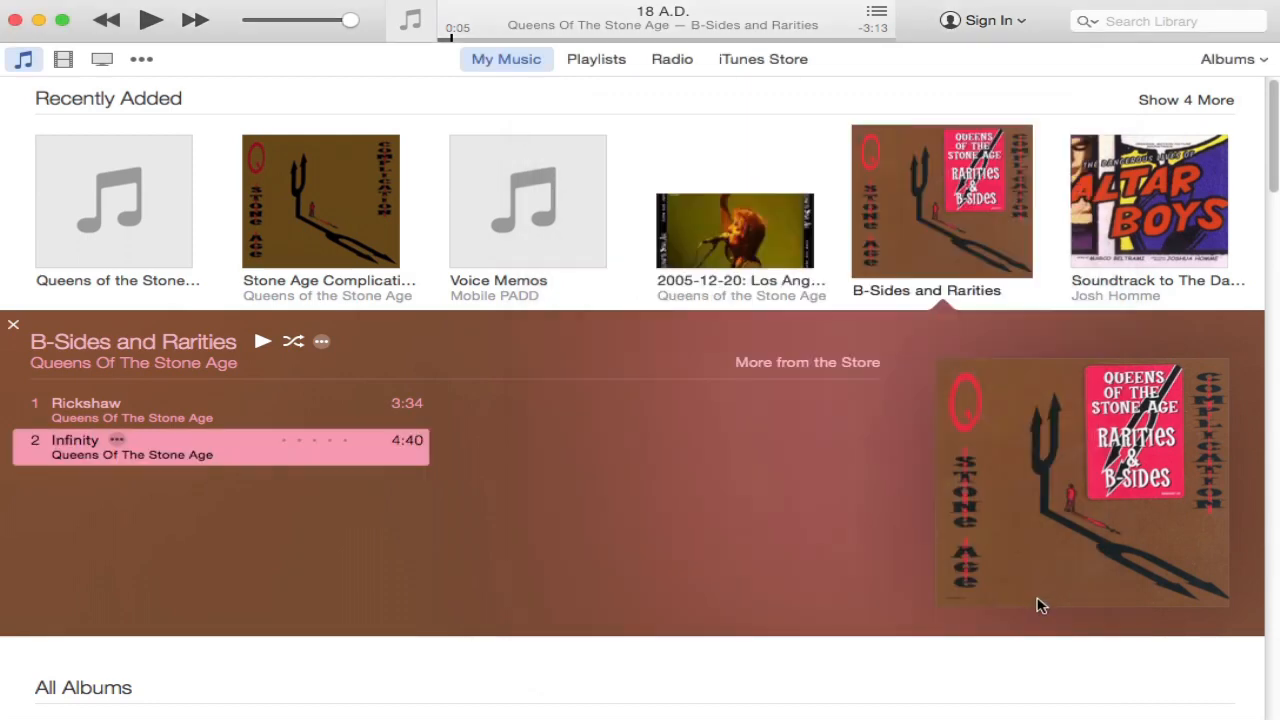
# Switch the library to the Songs view and back to Albums, and open B-Sides and Rarities to check its track list.
pyautogui.click(1212, 61)
pyautogui.click(1165, 100)
pyautogui.click(1220, 62)
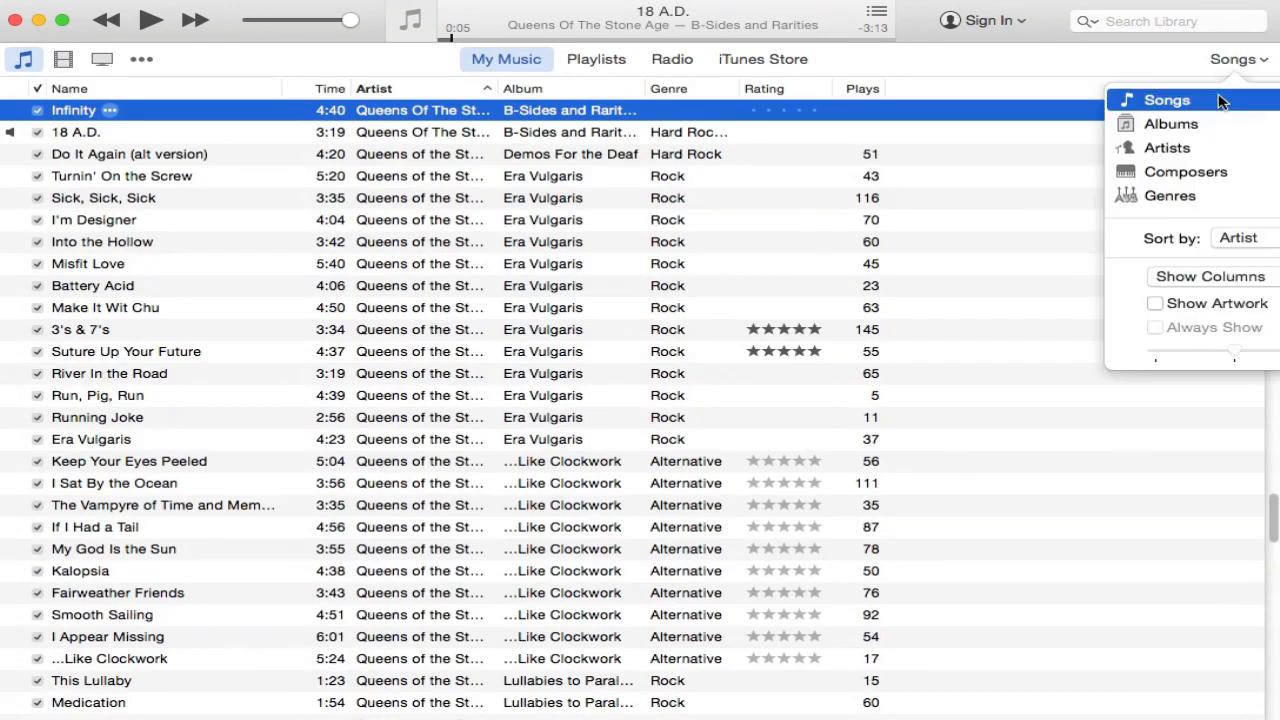
pyautogui.click(1207, 124)
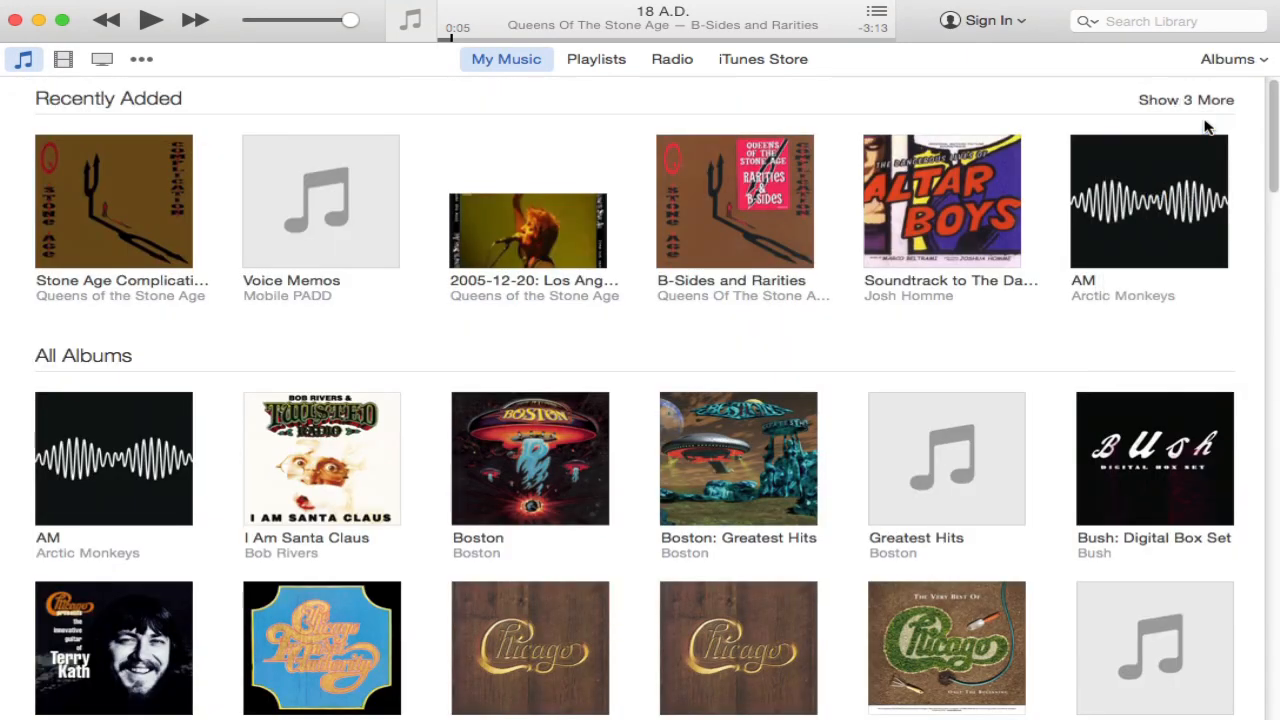
pyautogui.click(123, 200)
pyautogui.click(725, 233)
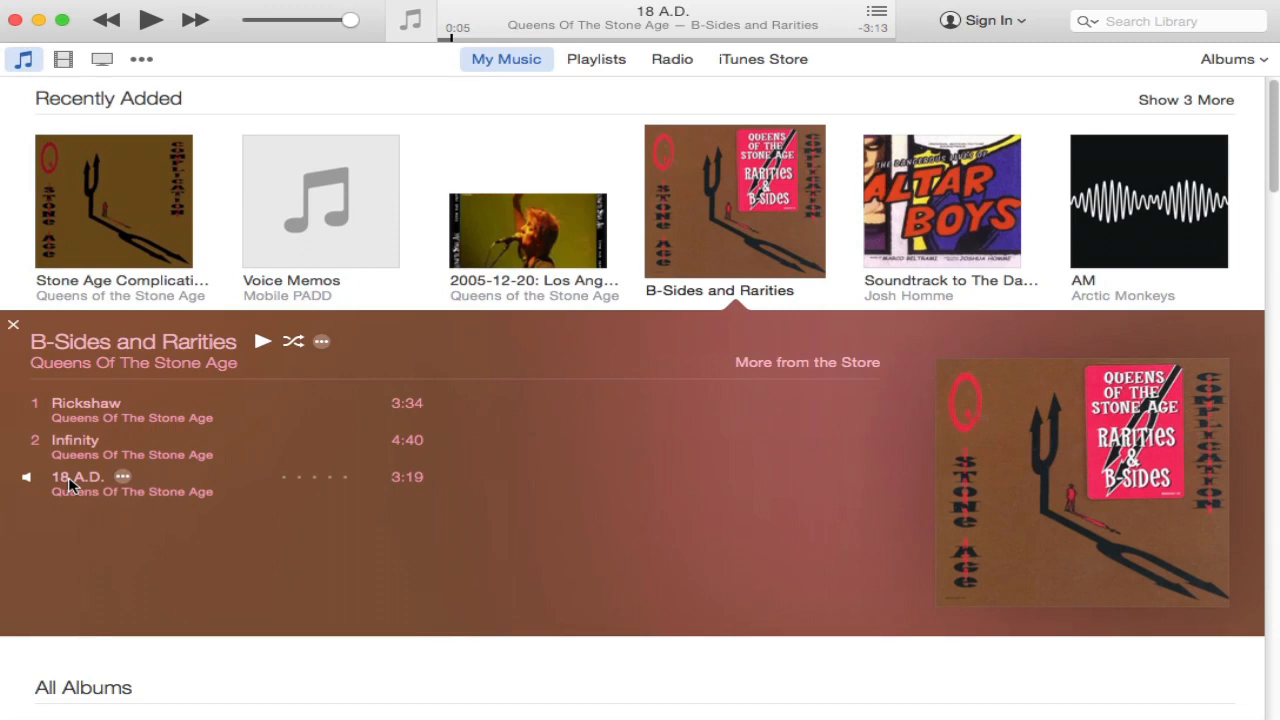
# Open the song info of 18 A.D. and add the Rarities & B-Sides cover image from outside iTunes as its album artwork.
pyautogui.rightClick(70, 484)
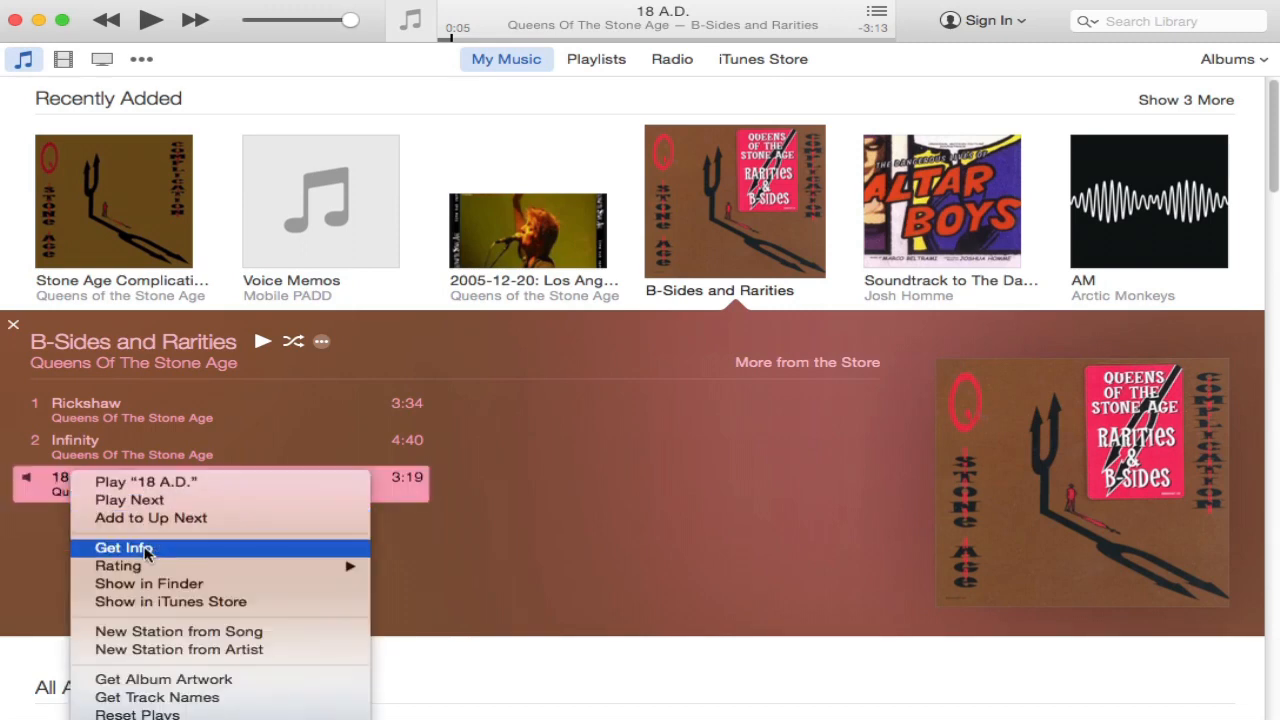
pyautogui.click(143, 543)
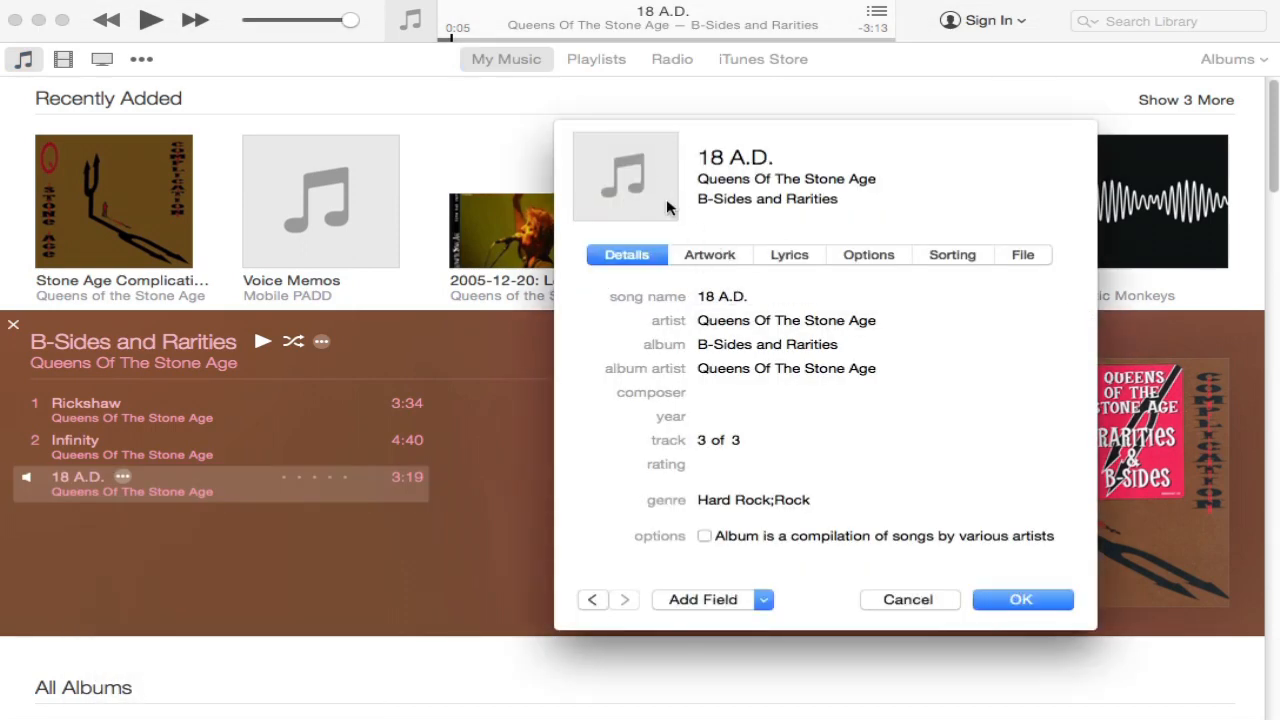
pyautogui.click(711, 258)
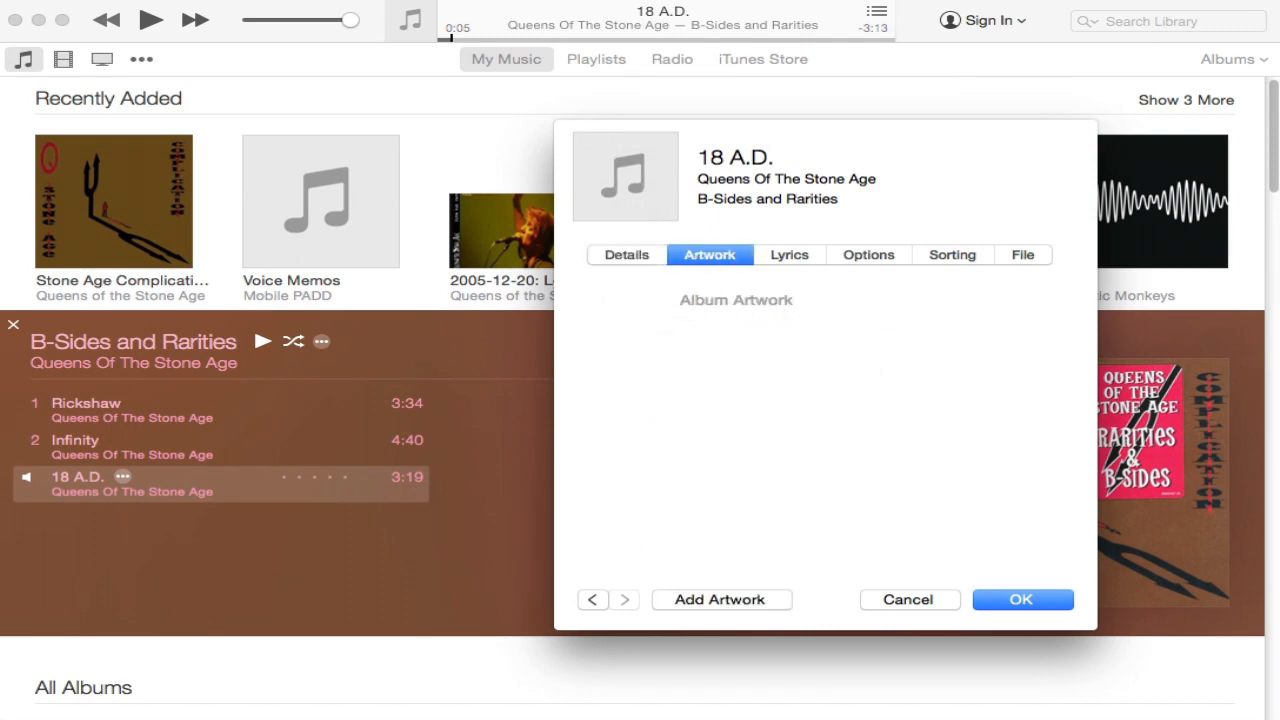
pyautogui.press('super+Tab')
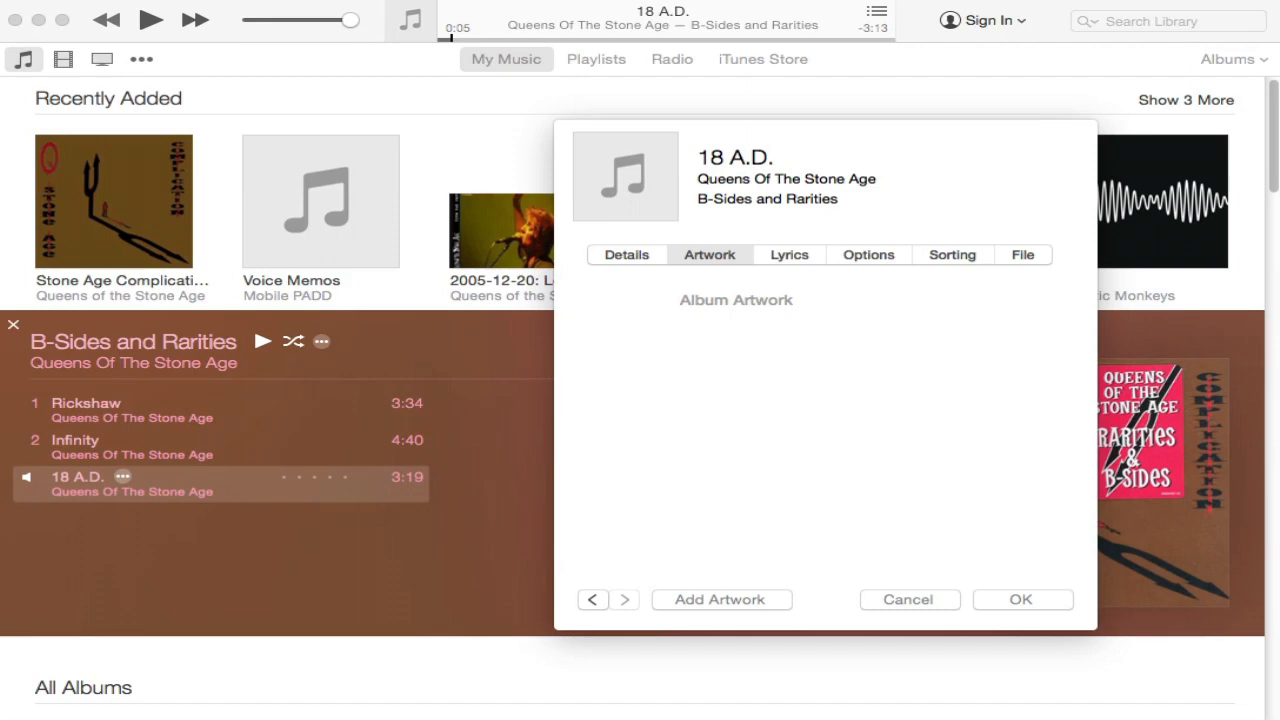
pyautogui.moveTo(2, 300); pyautogui.dragTo(652, 198)
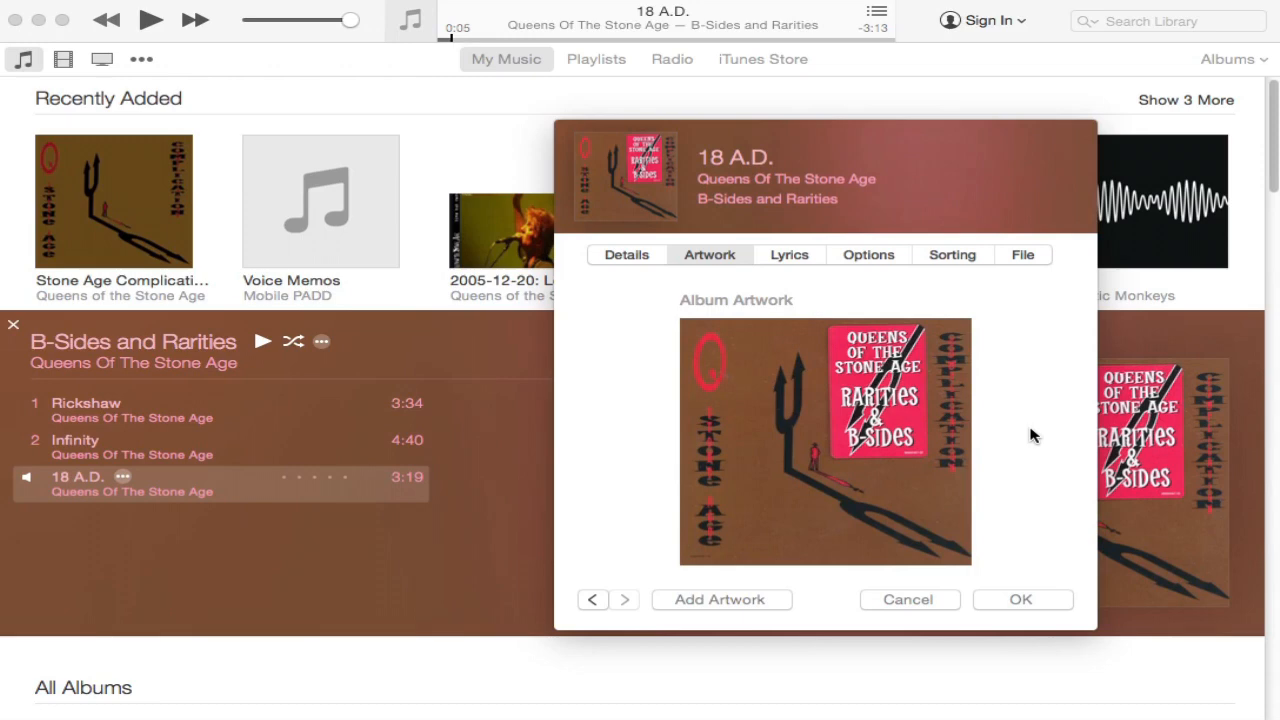
pyautogui.click(1050, 590)
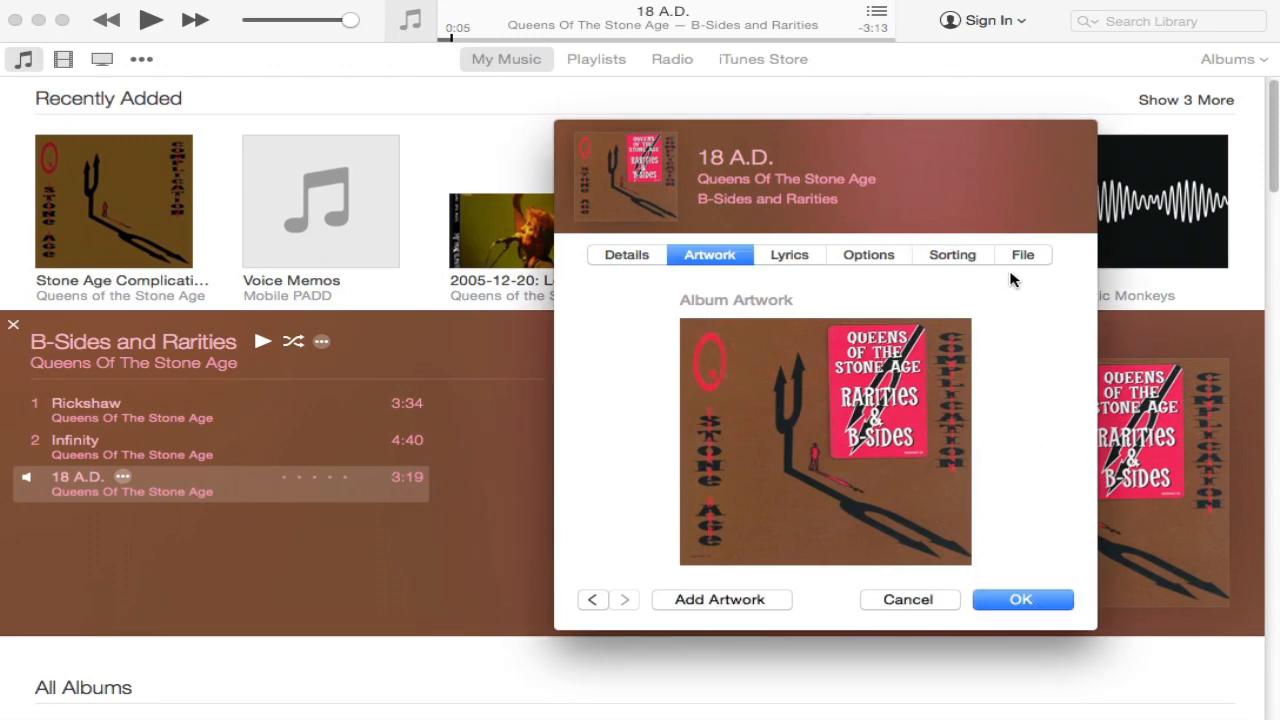
# Review the sorting, playback options, lyrics, artwork and details information of 18 A.D.
pyautogui.click(985, 256)
pyautogui.scroll(-1, 737, 414)
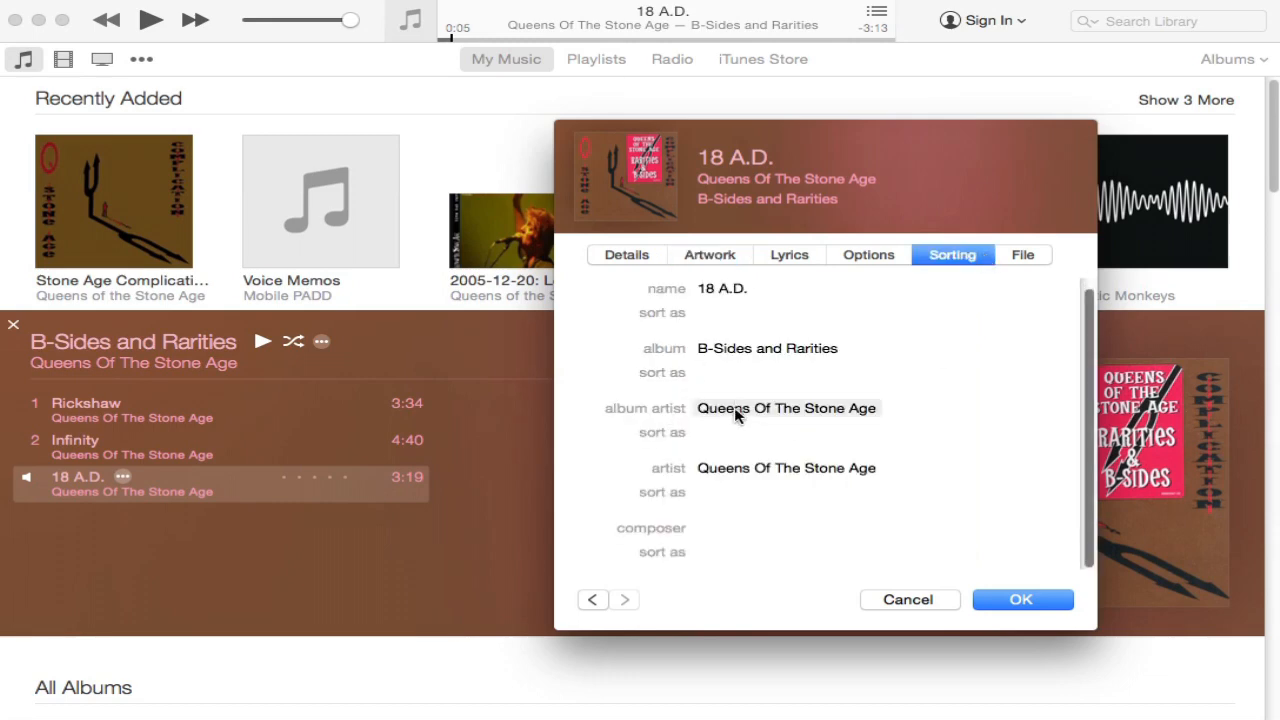
pyautogui.scroll(1, 728, 500)
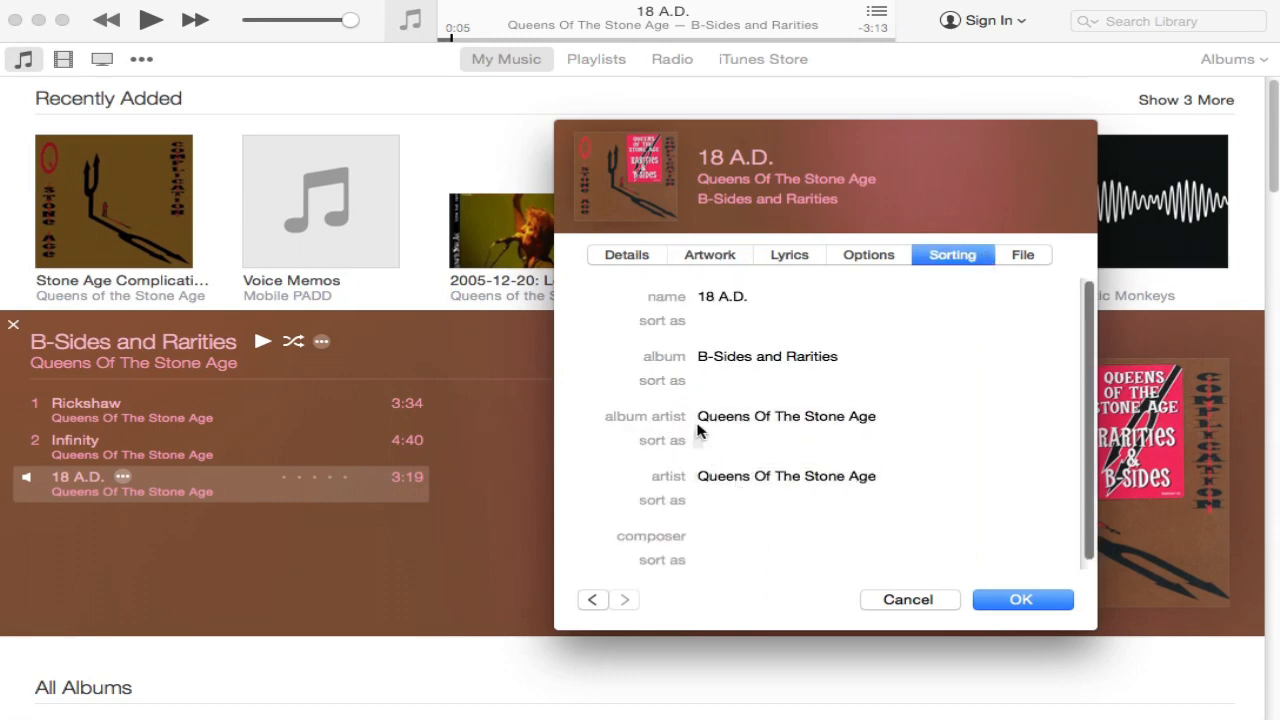
pyautogui.click(840, 256)
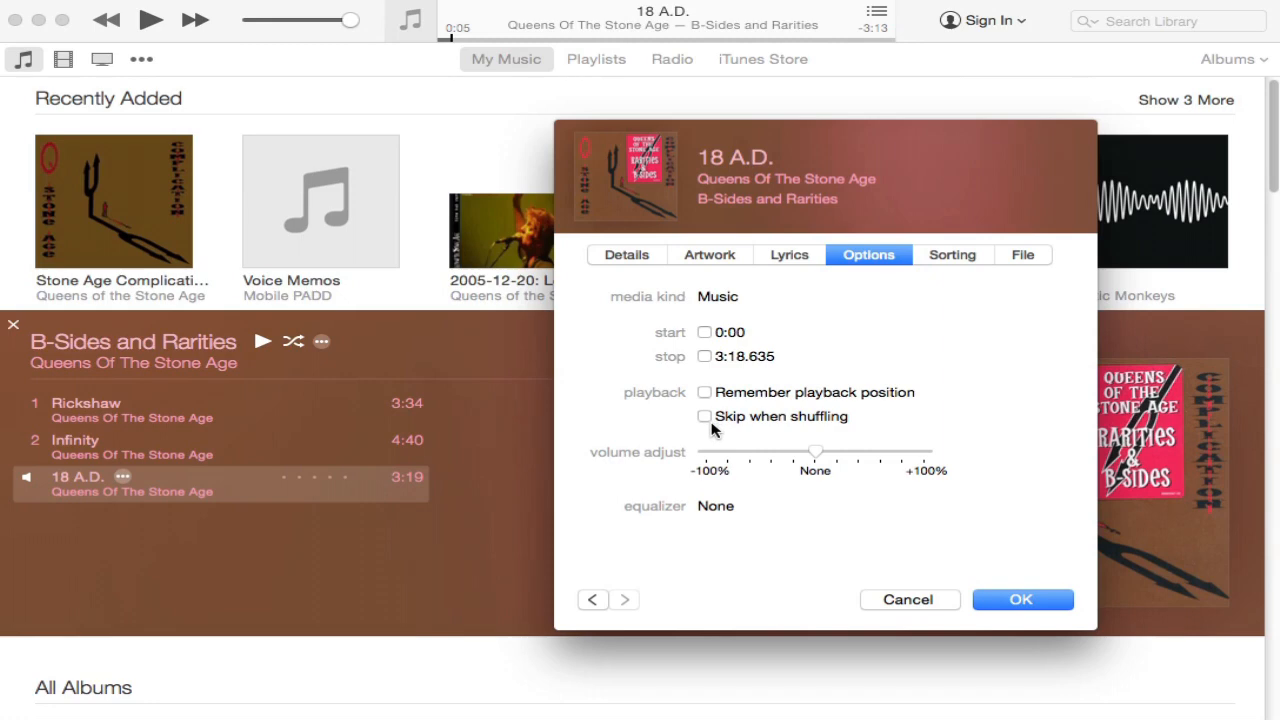
pyautogui.click(782, 258)
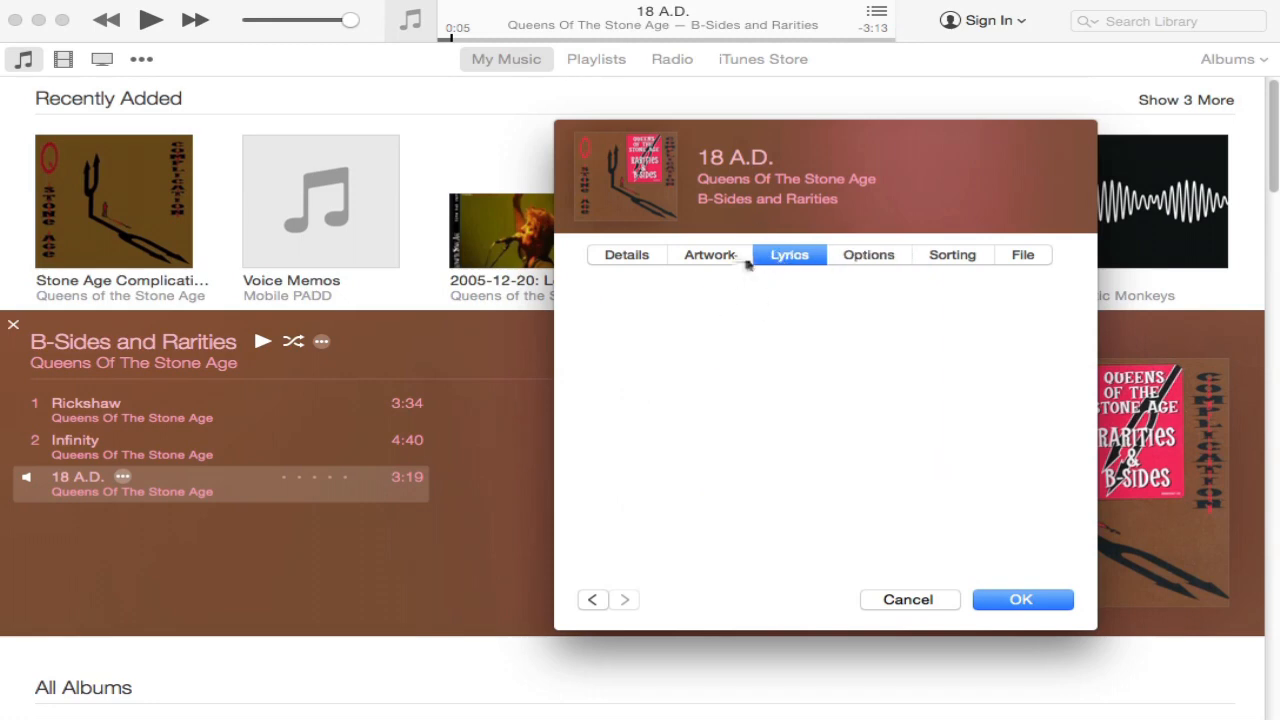
pyautogui.click(725, 265)
pyautogui.click(771, 259)
pyautogui.click(717, 261)
pyautogui.click(638, 258)
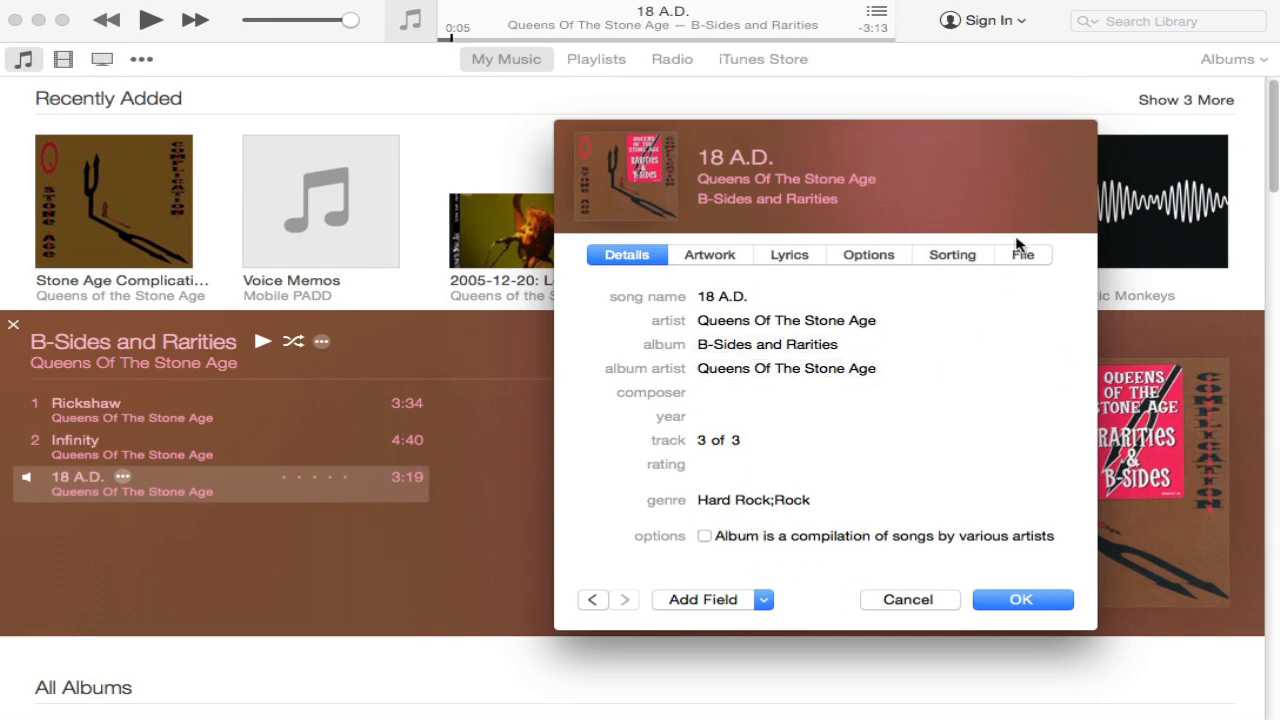
# Compare the sorting information of 18 A.D. with its details and check which additional fields can be added.
pyautogui.click(928, 260)
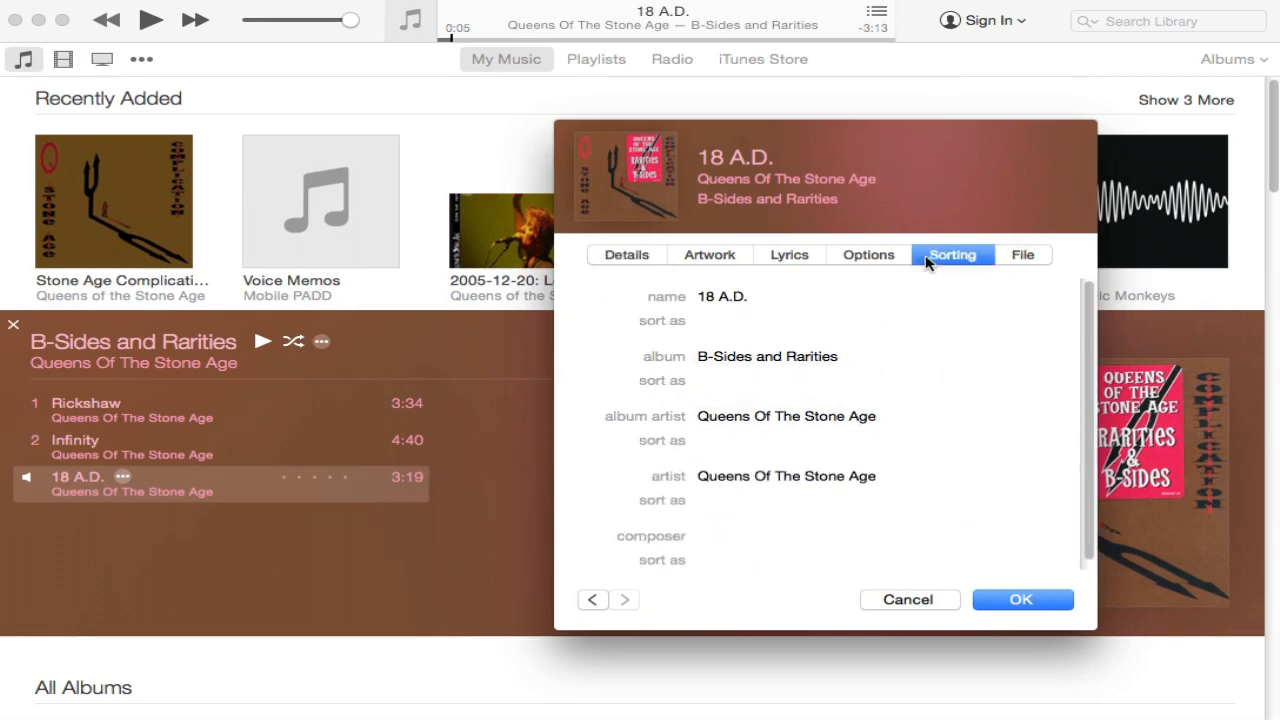
pyautogui.click(612, 255)
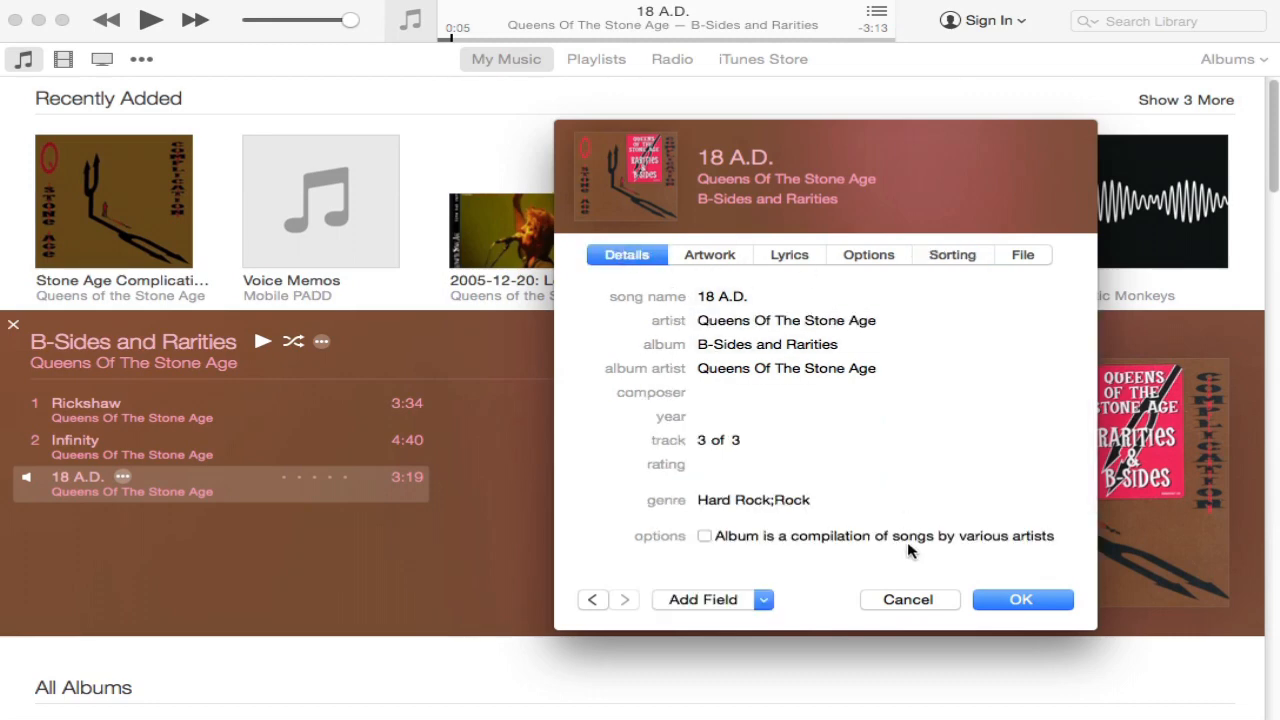
pyautogui.click(764, 600)
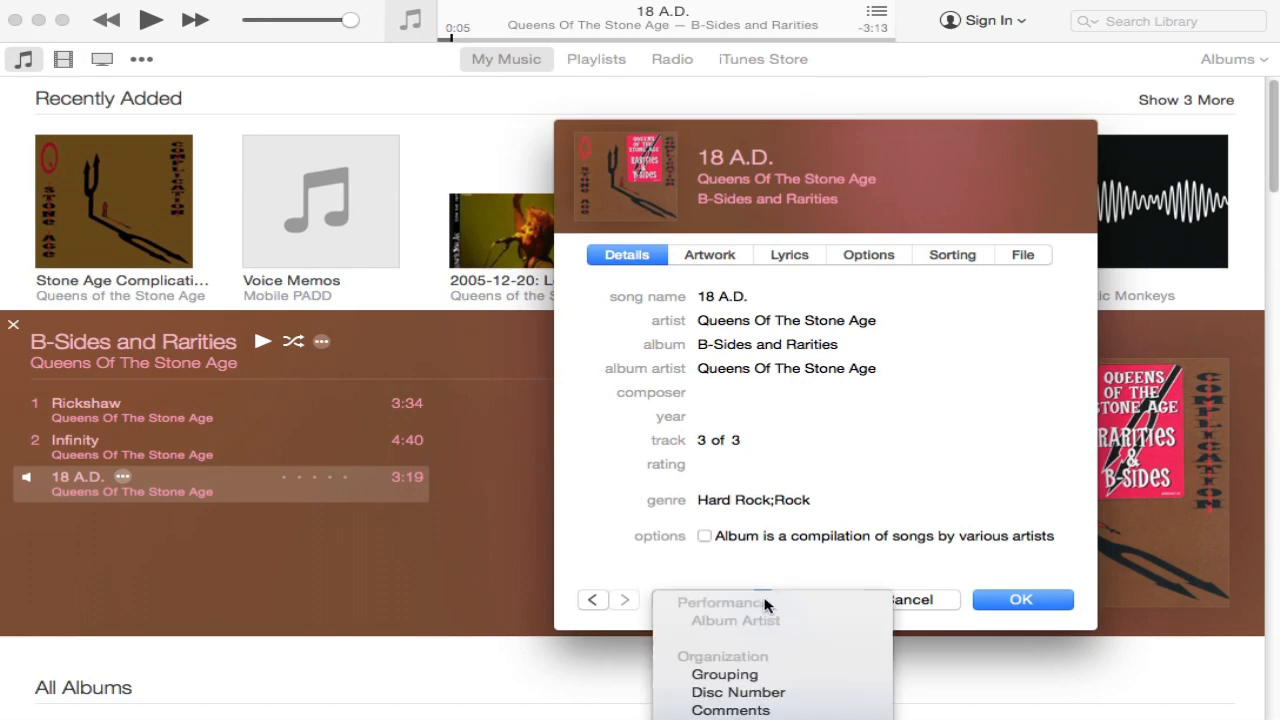
pyautogui.click(764, 603)
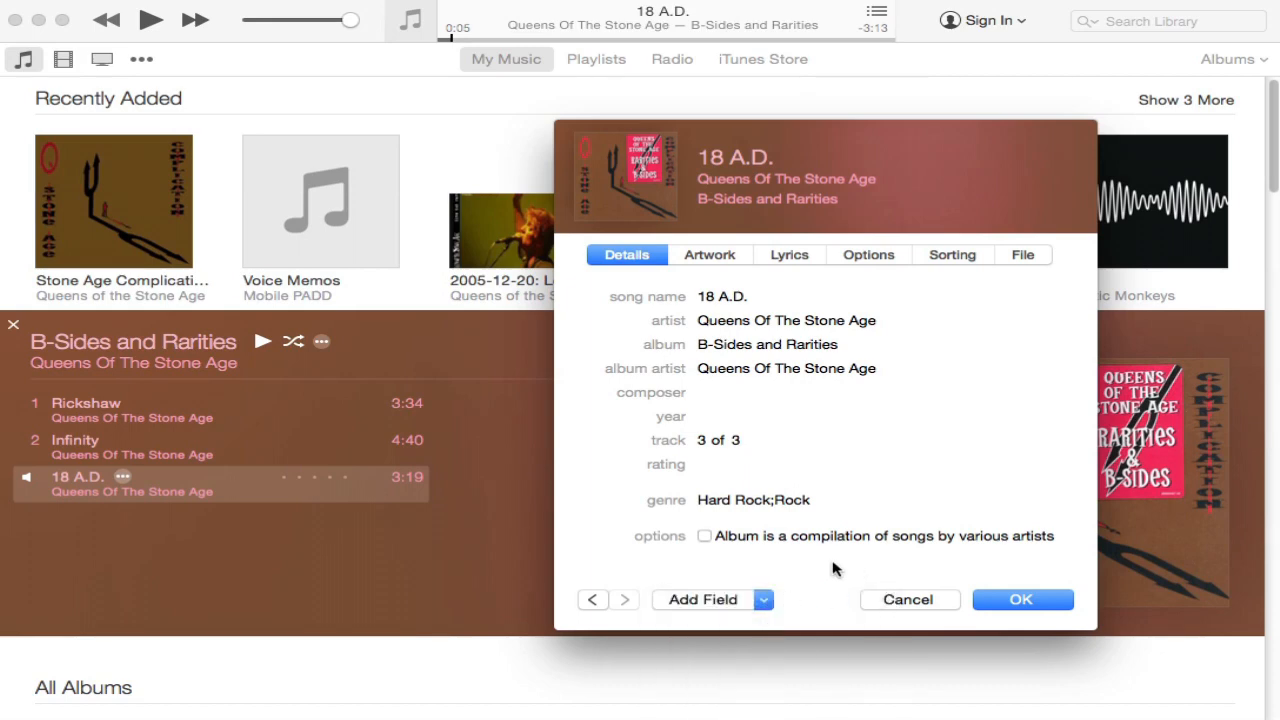
# Save the song info changes of 18 A.D. and play the song for a couple of seconds before pausing it.
pyautogui.click(999, 604)
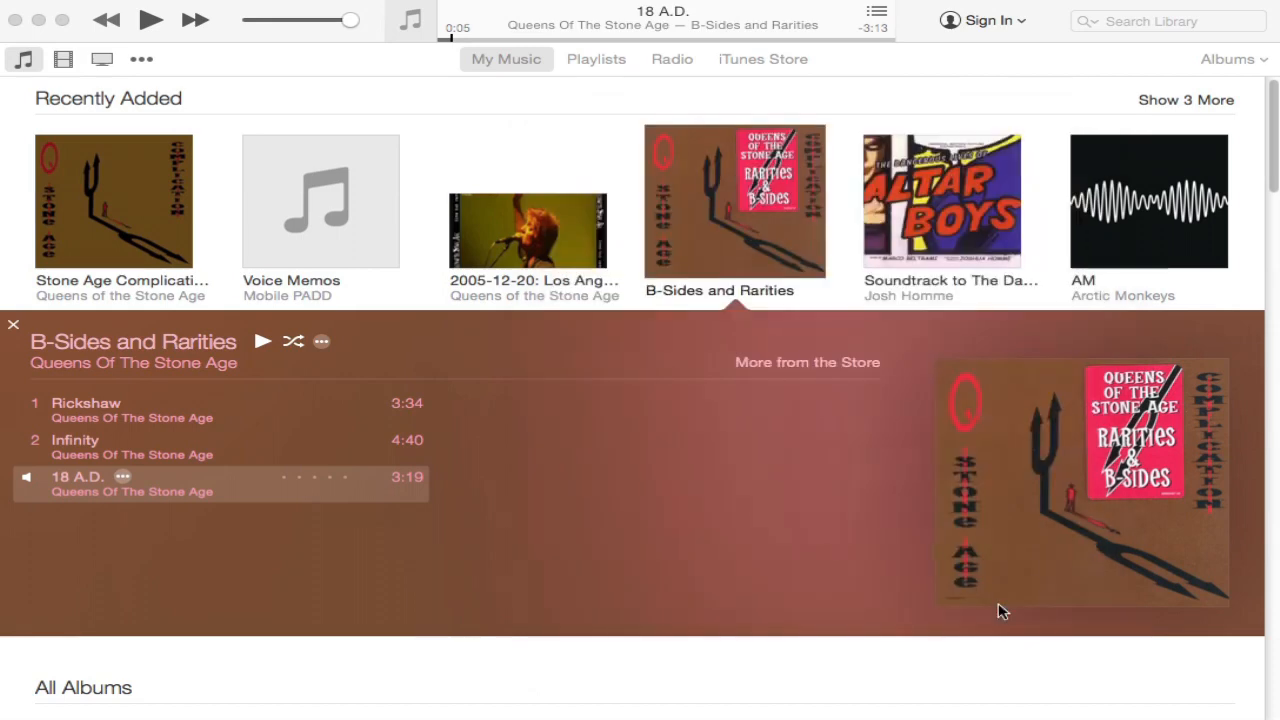
pyautogui.press('space')
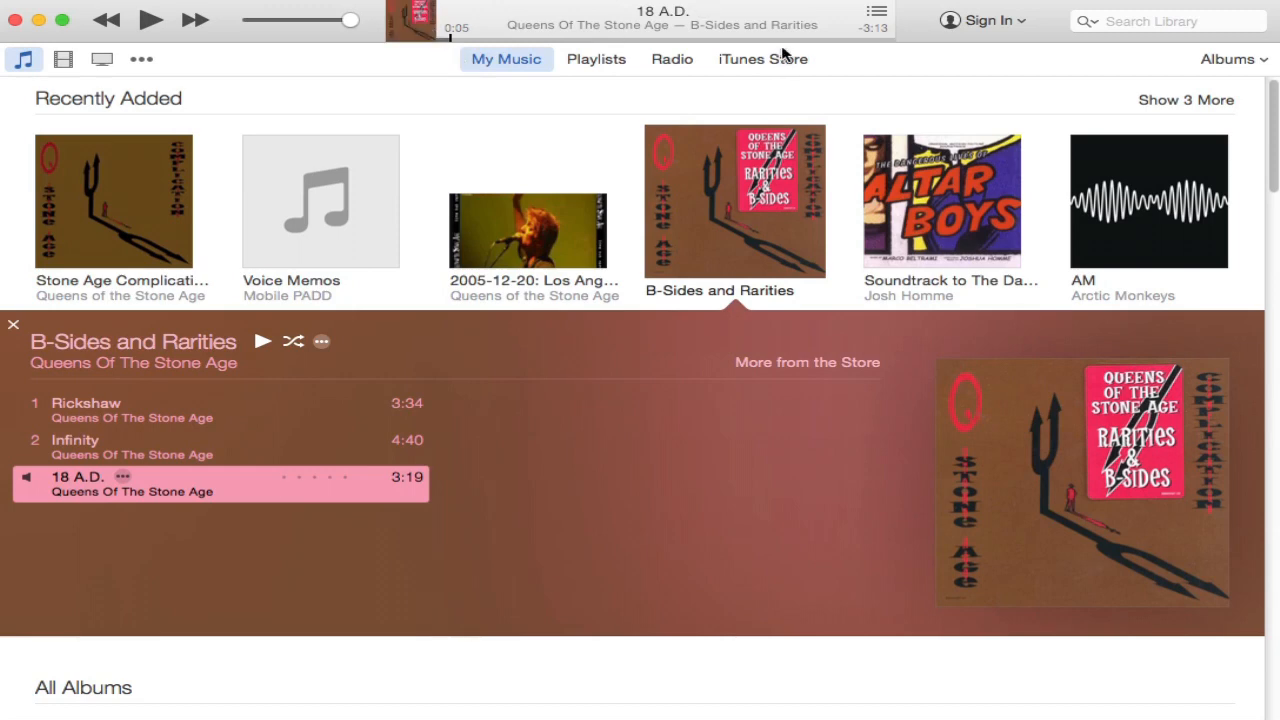
pyautogui.press('space')
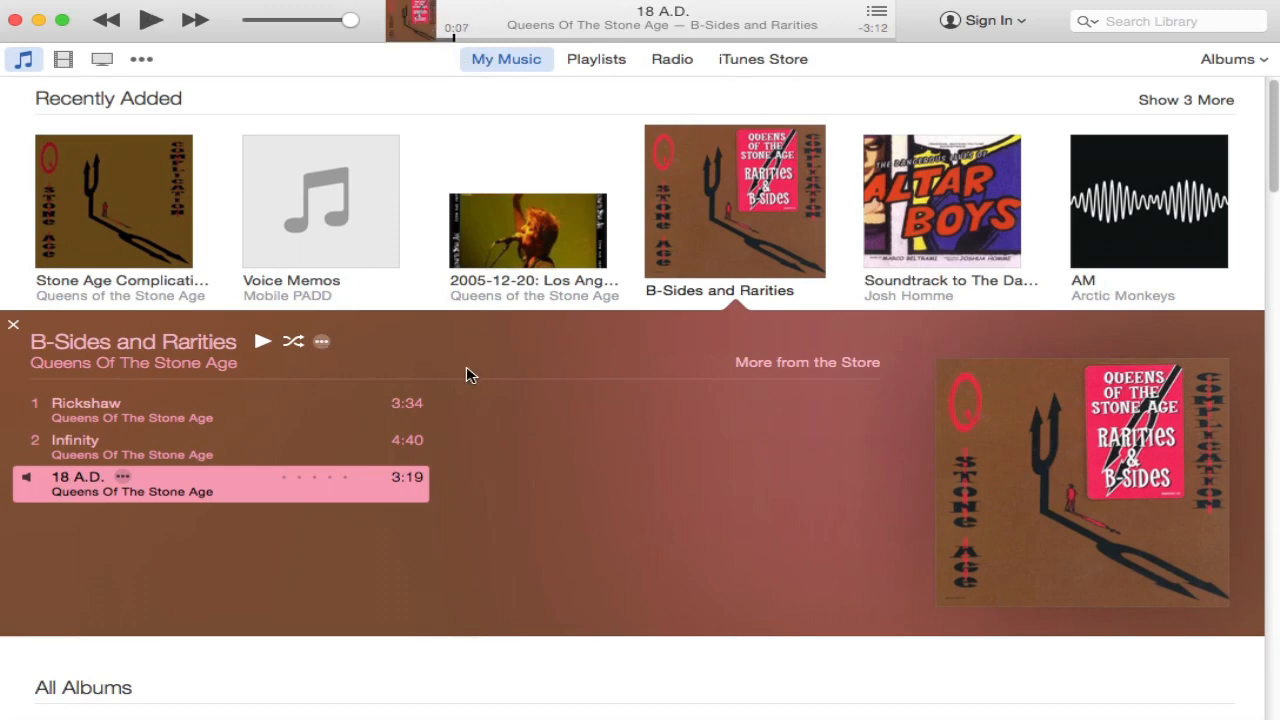